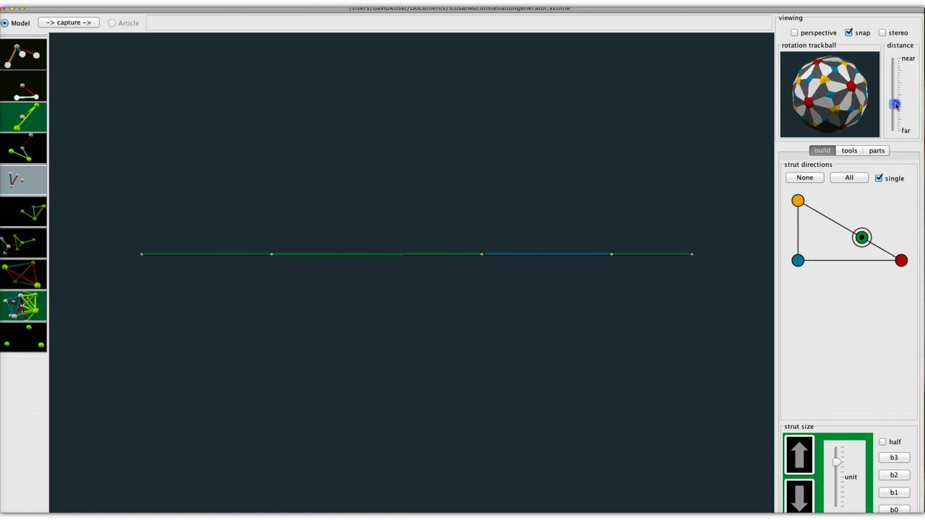
- Isolate the small central triangle panel of the stellation diagram by inverting its selection and hiding everything else
{"action": "left_click_drag", "start_coordinate": [895, 105], "coordinate": [896, 109]}
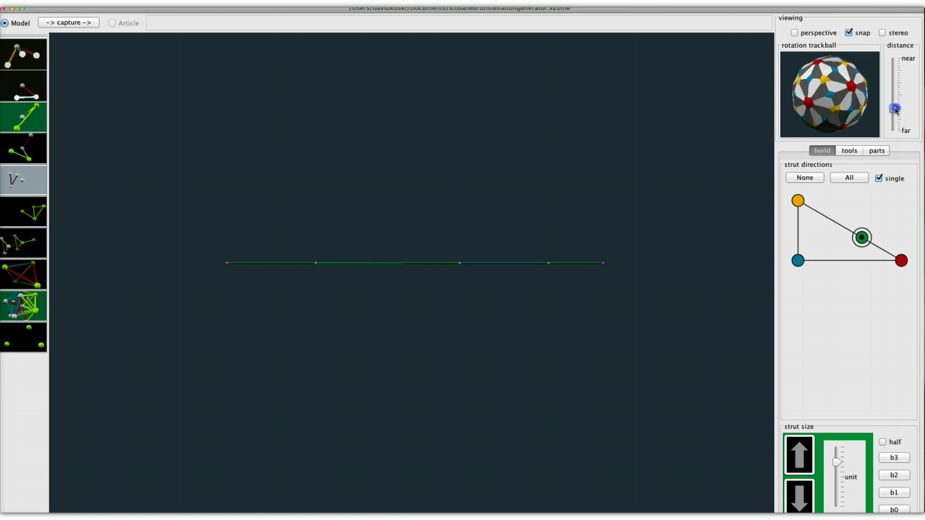
{"action": "left_click_drag", "start_coordinate": [850, 78], "coordinate": [832, 111]}
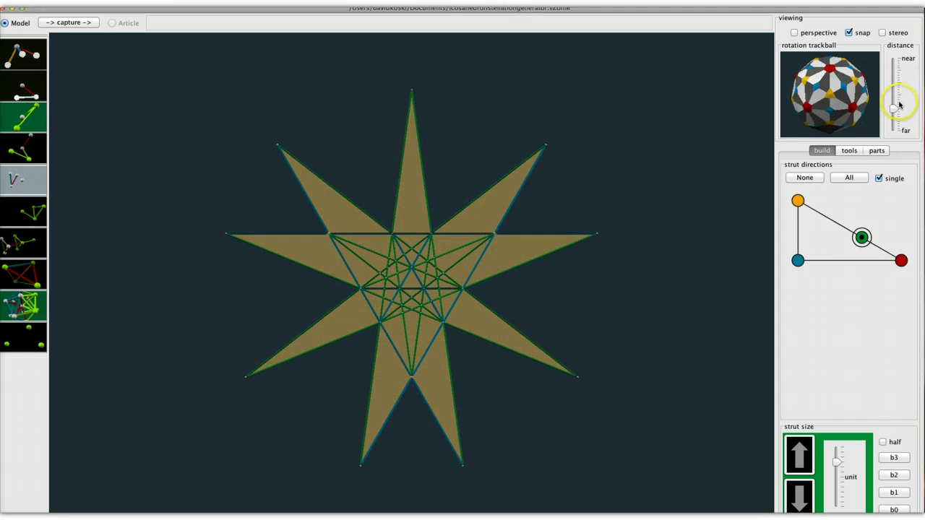
{"action": "left_click_drag", "start_coordinate": [893, 108], "coordinate": [893, 107]}
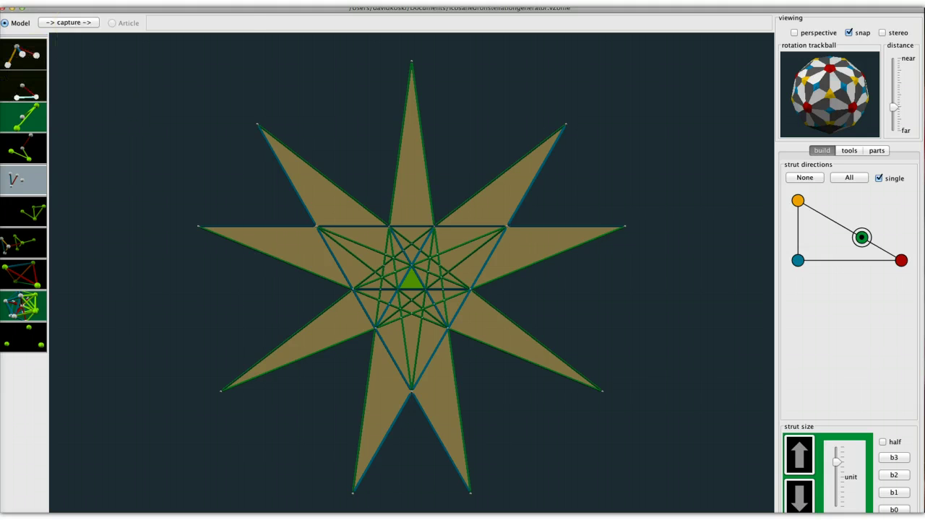
{"action": "left_click", "coordinate": [160, 3]}
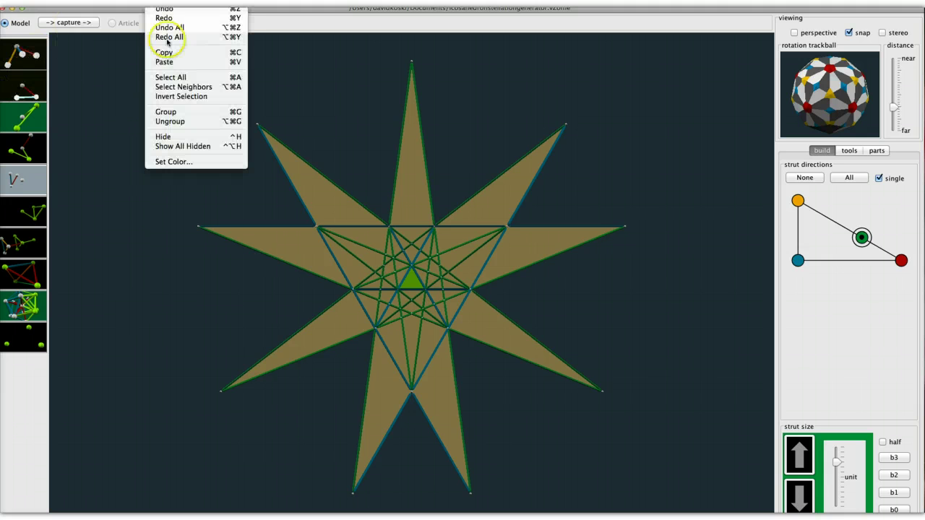
{"action": "left_click", "coordinate": [180, 99]}
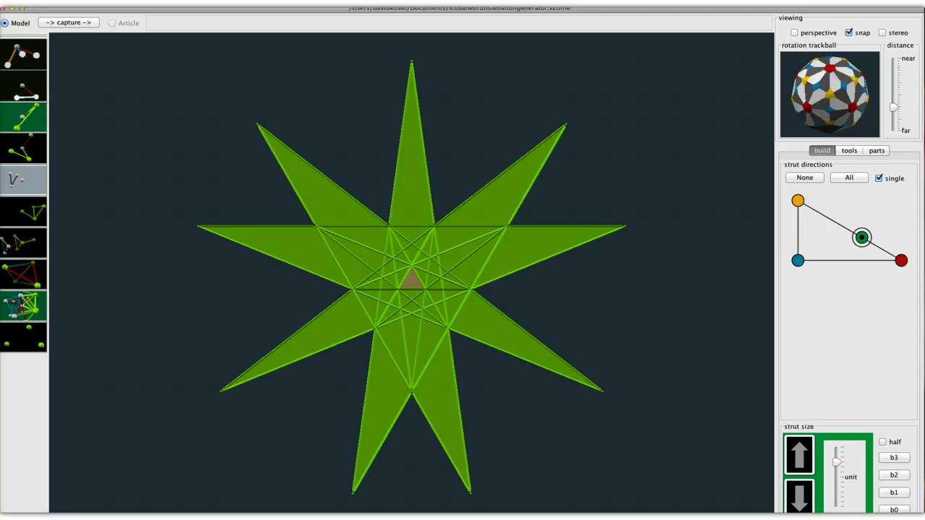
{"action": "left_click", "coordinate": [163, 3]}
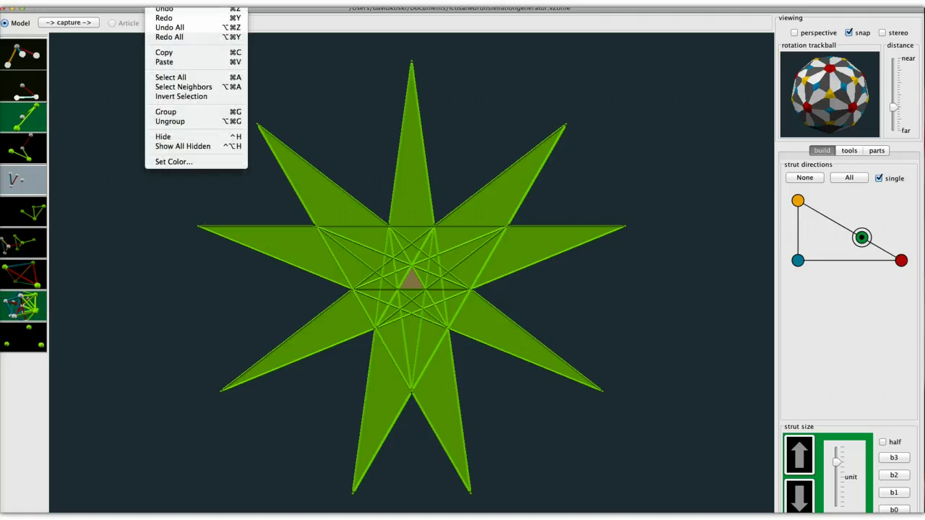
{"action": "left_click", "coordinate": [170, 138]}
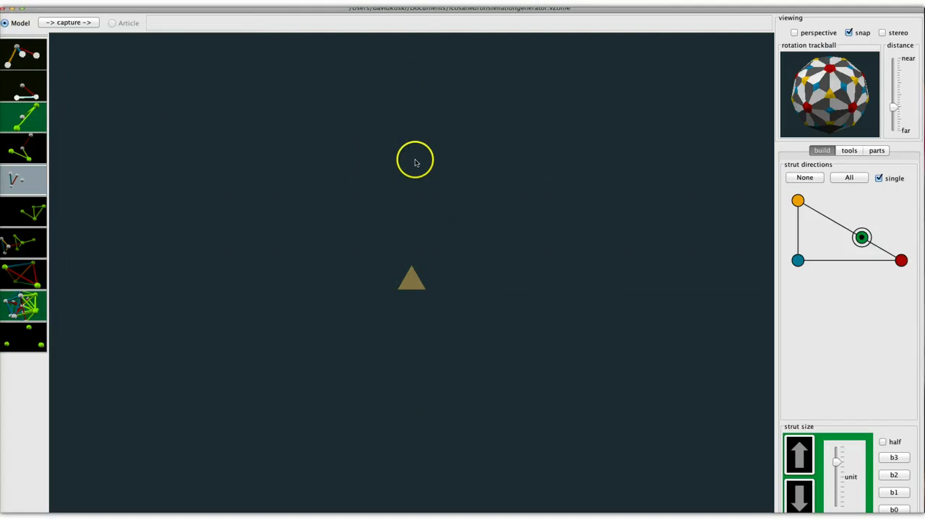
- Repeat the central triangle with chiral icosahedral symmetry and inspect the resulting solid up close
{"action": "key", "text": "super+a"}
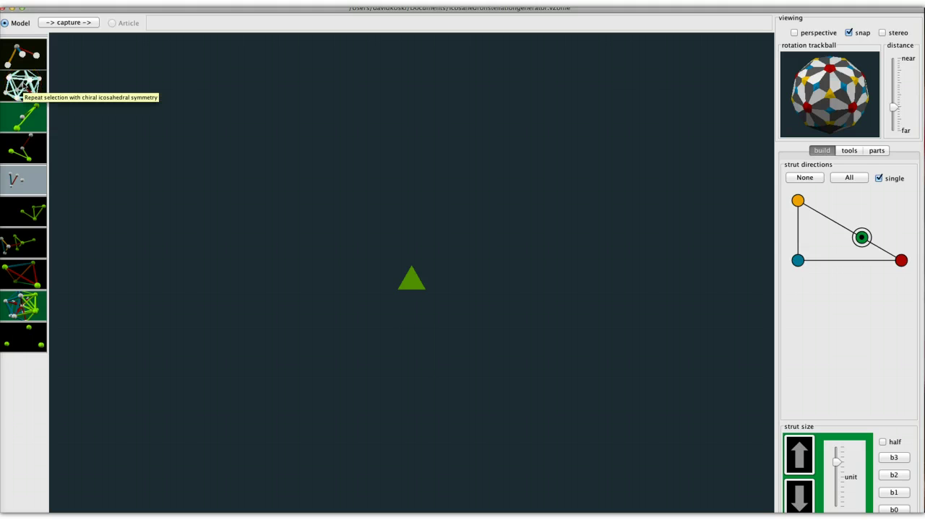
{"action": "left_click", "coordinate": [24, 85]}
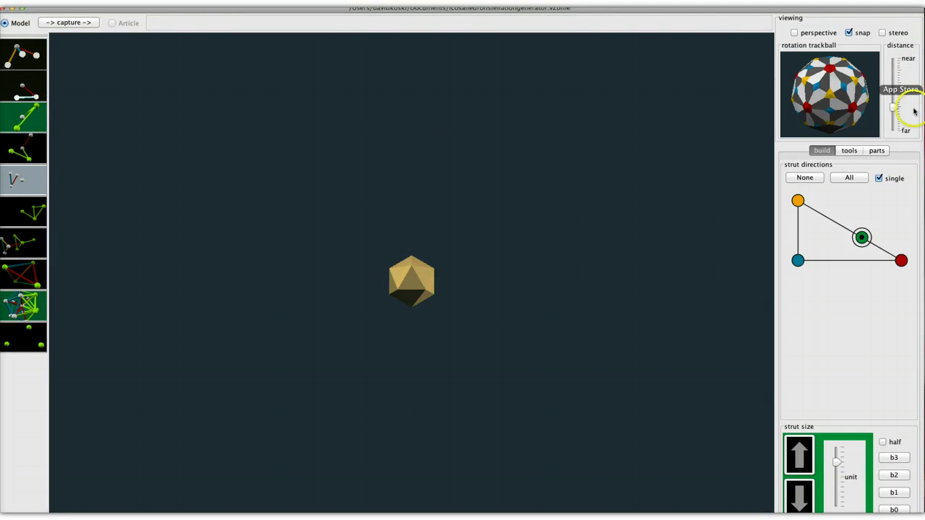
{"action": "left_click_drag", "start_coordinate": [894, 107], "coordinate": [804, 167]}
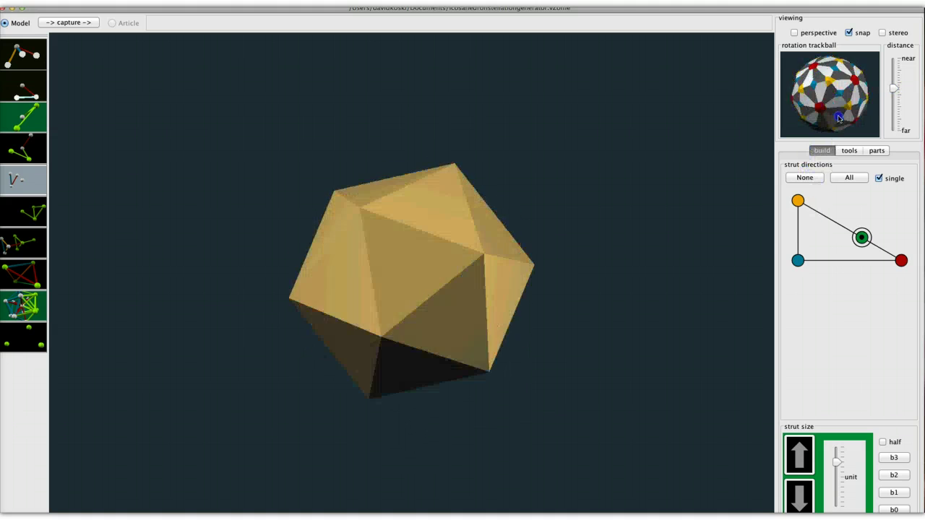
{"action": "left_click_drag", "start_coordinate": [820, 63], "coordinate": [815, 61]}
- Undo the symmetry repeat and the hiding to restore the full stellation diagram, and clear the selection
{"action": "key", "text": "super+a"}
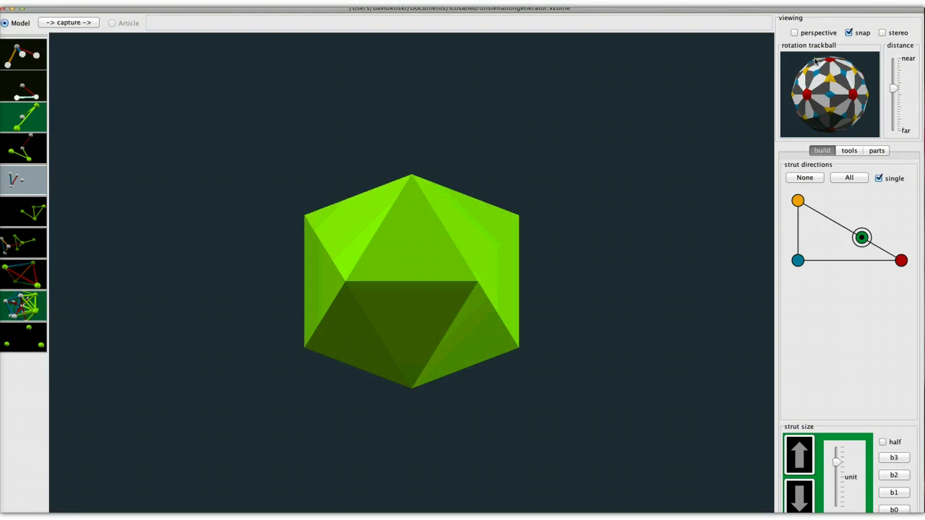
{"action": "key", "text": "Delete"}
{"action": "key", "text": "super+z"}
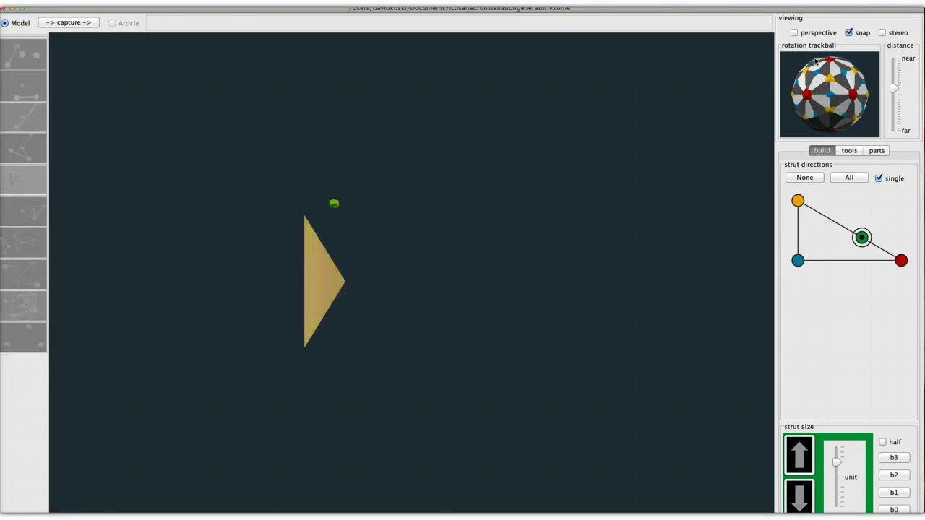
{"action": "left_click_drag", "start_coordinate": [894, 88], "coordinate": [894, 107]}
{"action": "mouse_move", "coordinate": [777, 84]}
{"action": "left_mouse_down"}
{"action": "mouse_move", "coordinate": [774, 94]}
{"action": "mouse_move", "coordinate": [762, 85]}
{"action": "mouse_move", "coordinate": [786, 102]}
{"action": "mouse_move", "coordinate": [779, 83]}
{"action": "mouse_move", "coordinate": [772, 93]}
{"action": "left_mouse_up"}
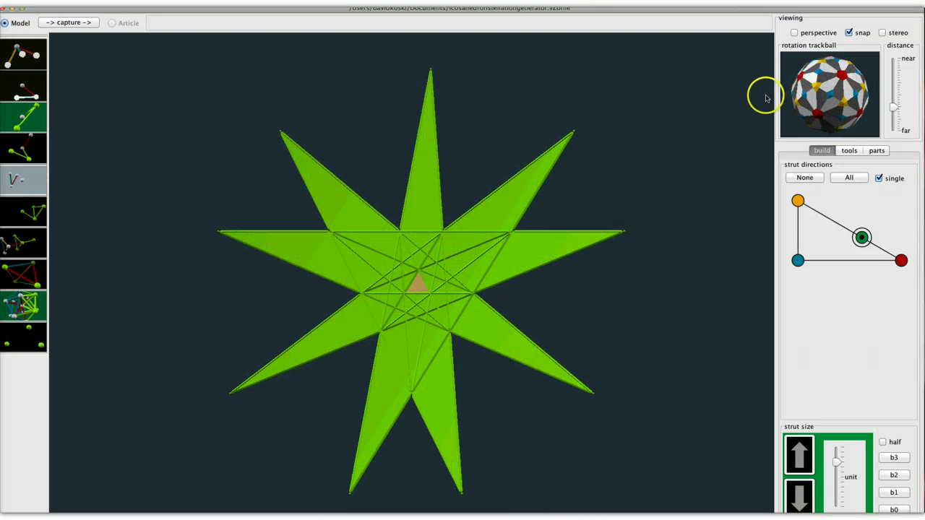
{"action": "left_click", "coordinate": [648, 81]}
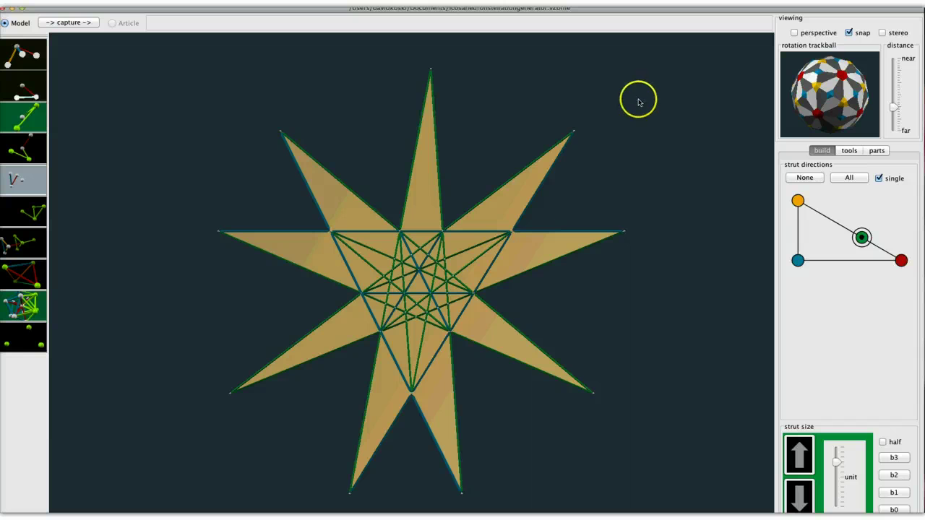
- Isolate the three small triangles surrounding the diagram's center by inverting their selection and hiding everything else
{"action": "left_click_drag", "start_coordinate": [861, 99], "coordinate": [816, 10]}
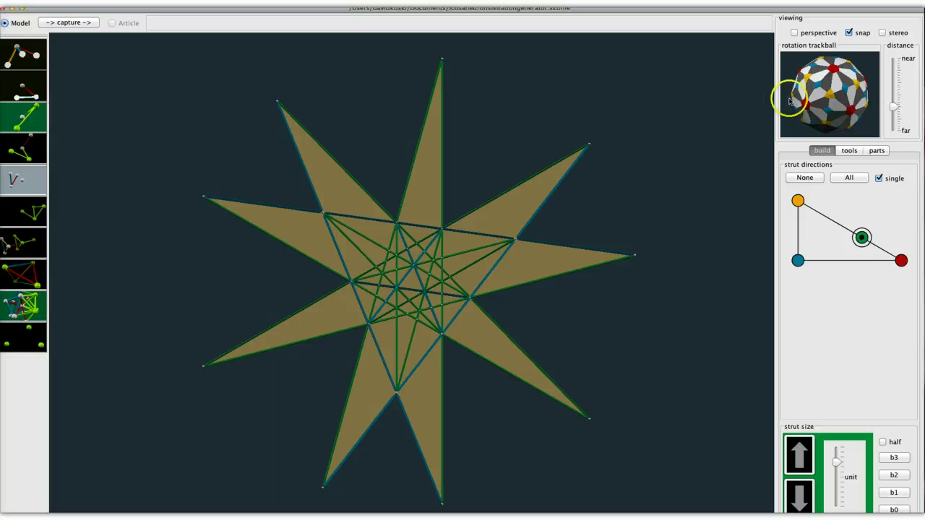
{"action": "left_click_drag", "start_coordinate": [821, 99], "coordinate": [828, 95]}
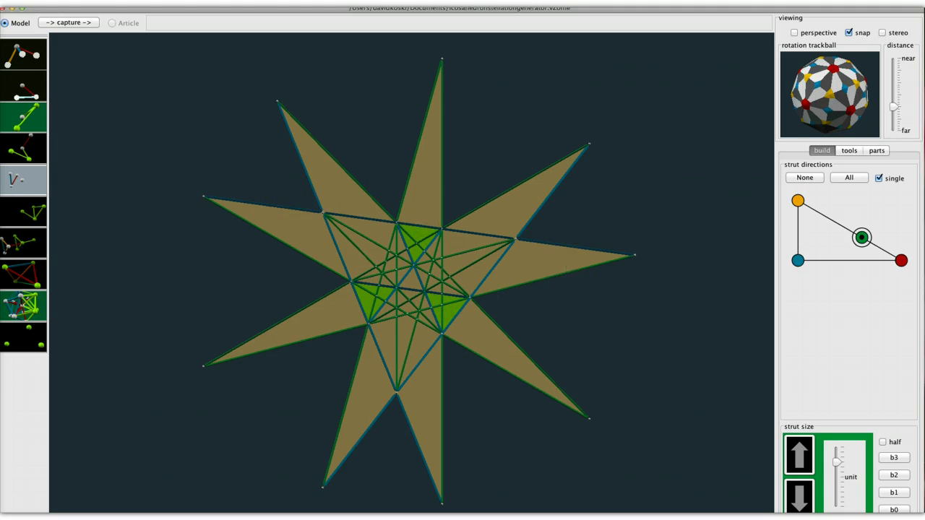
{"action": "left_click", "coordinate": [161, 3]}
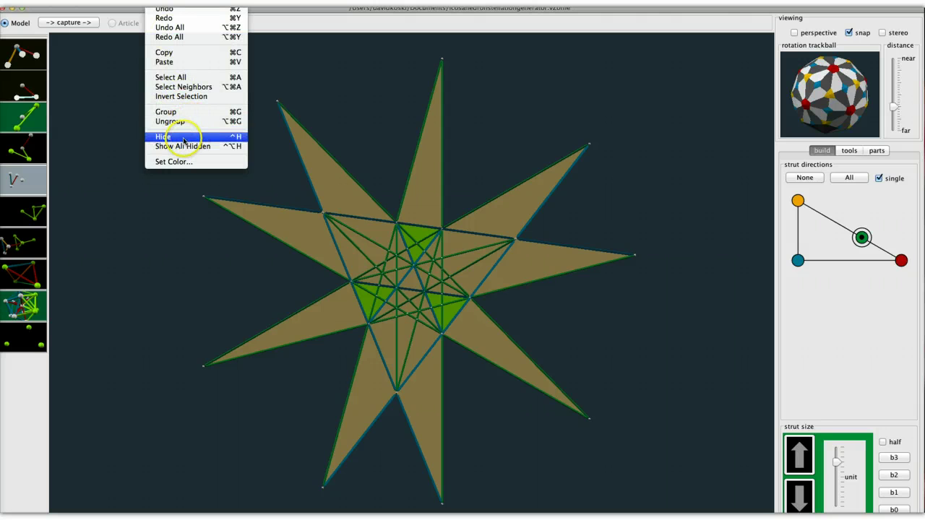
{"action": "left_click", "coordinate": [190, 97]}
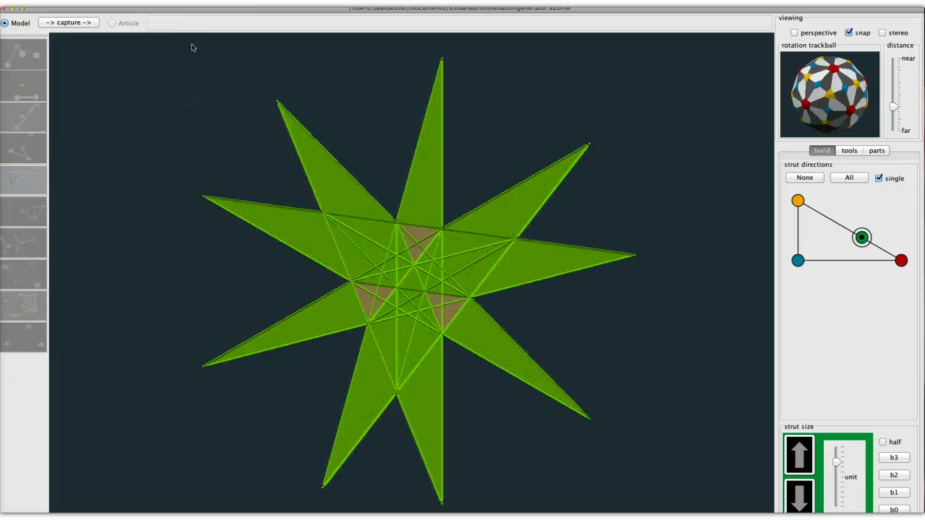
{"action": "left_click", "coordinate": [160, 3]}
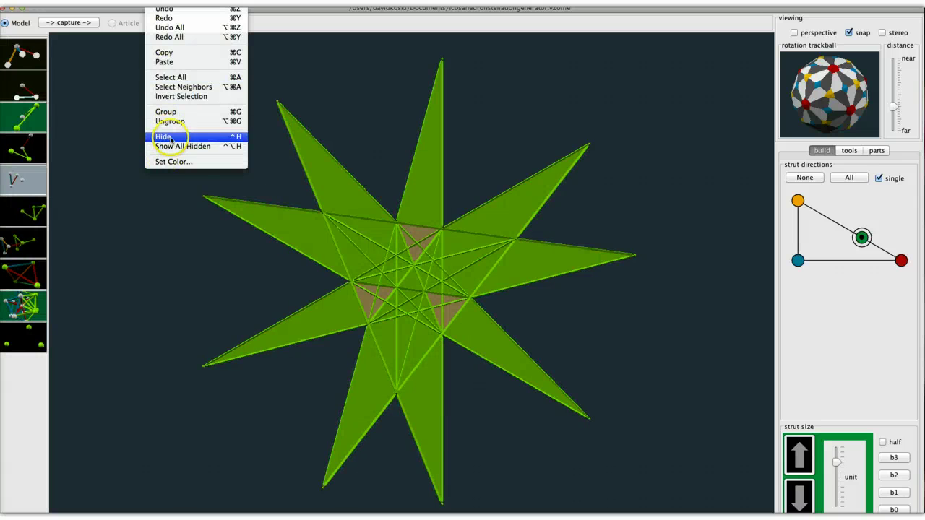
{"action": "left_click", "coordinate": [165, 137]}
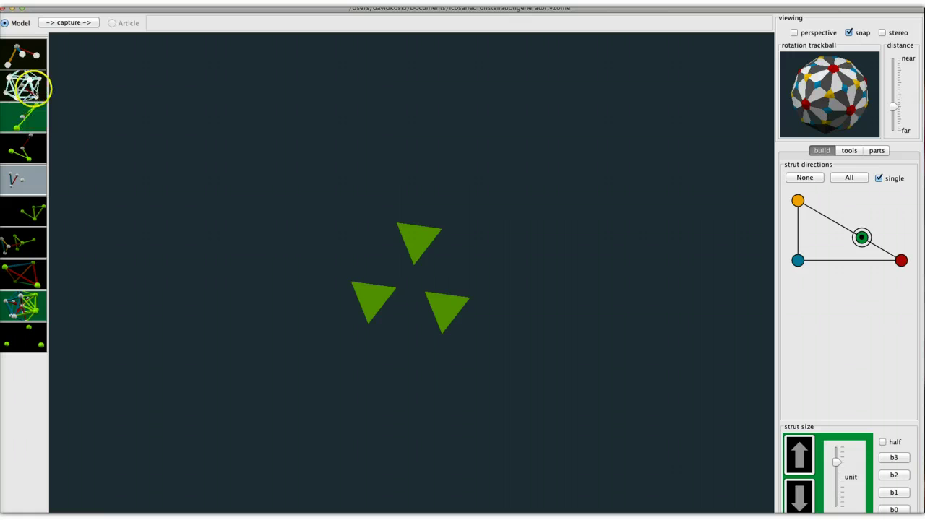
- Repeat the three triangles with chiral icosahedral symmetry, clear the selection and inspect the resulting solid from several sides
{"action": "left_click", "coordinate": [34, 87]}
{"action": "left_click", "coordinate": [476, 145]}
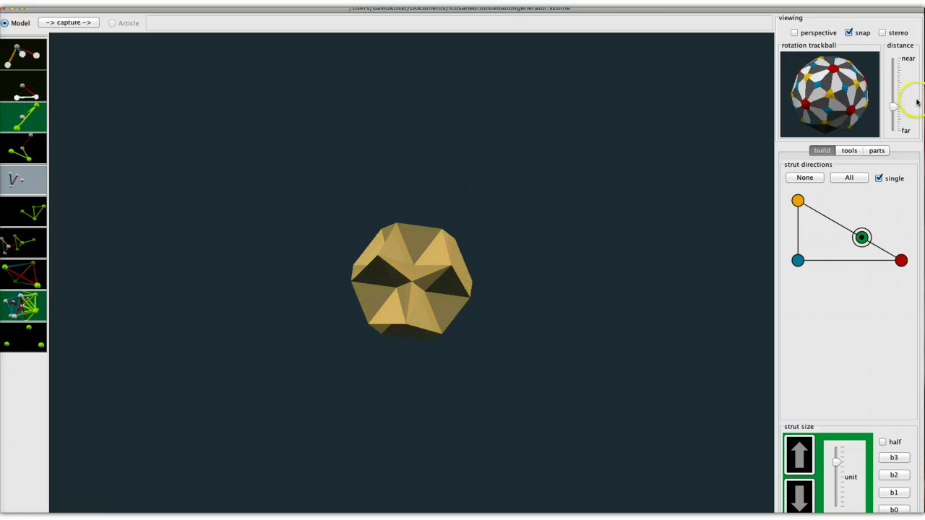
{"action": "left_click_drag", "start_coordinate": [899, 114], "coordinate": [869, 129]}
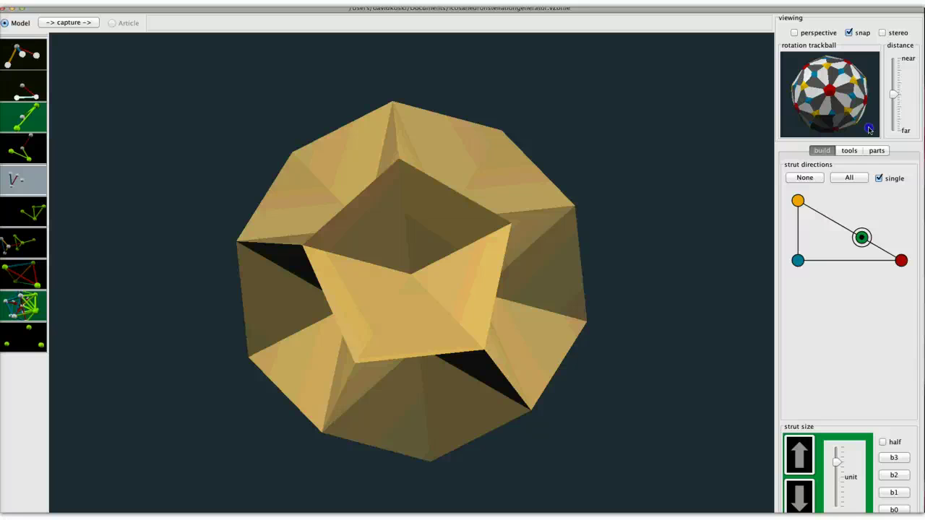
{"action": "left_click_drag", "start_coordinate": [869, 129], "coordinate": [866, 139]}
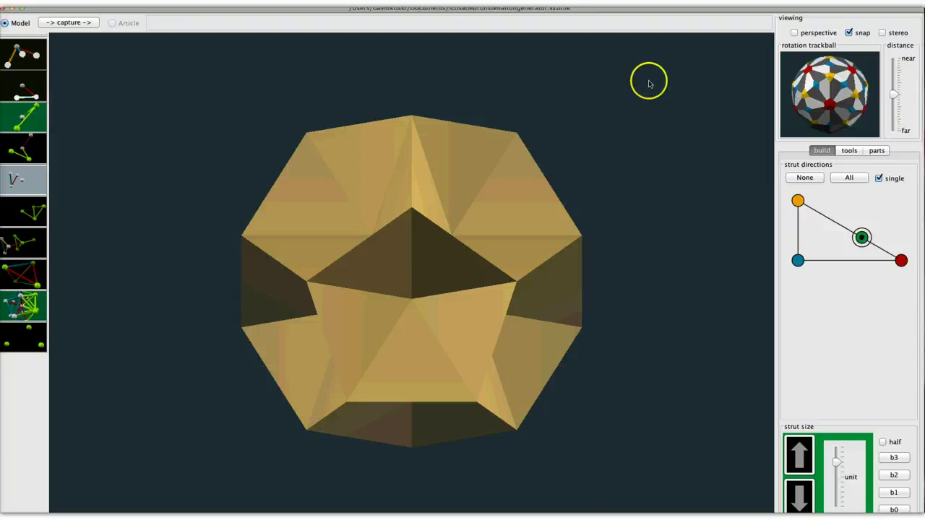
{"action": "left_click_drag", "start_coordinate": [814, 83], "coordinate": [831, 97]}
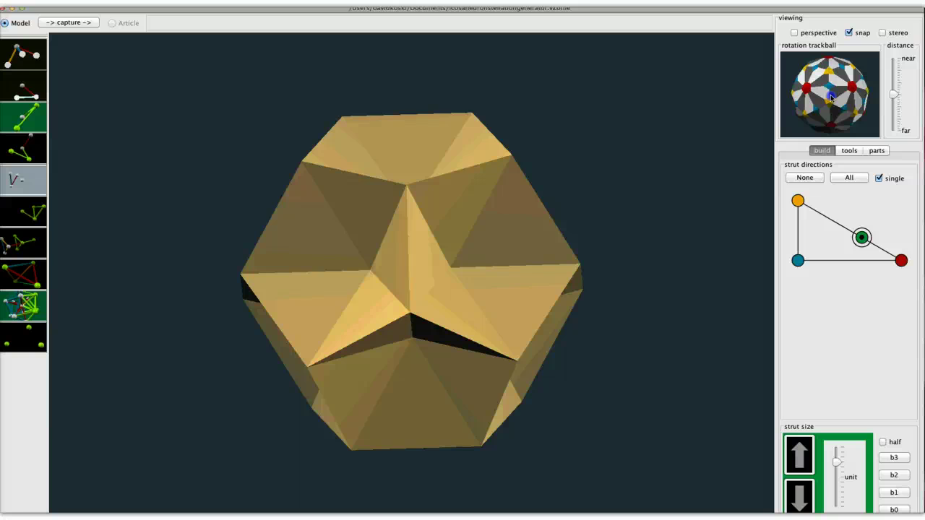
{"action": "left_click_drag", "start_coordinate": [832, 96], "coordinate": [767, 91]}
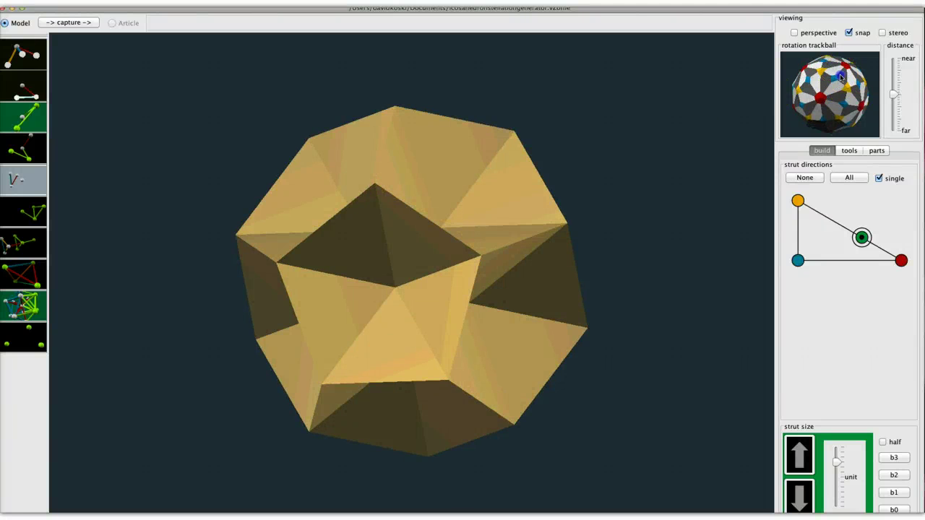
{"action": "left_click_drag", "start_coordinate": [840, 76], "coordinate": [841, 102]}
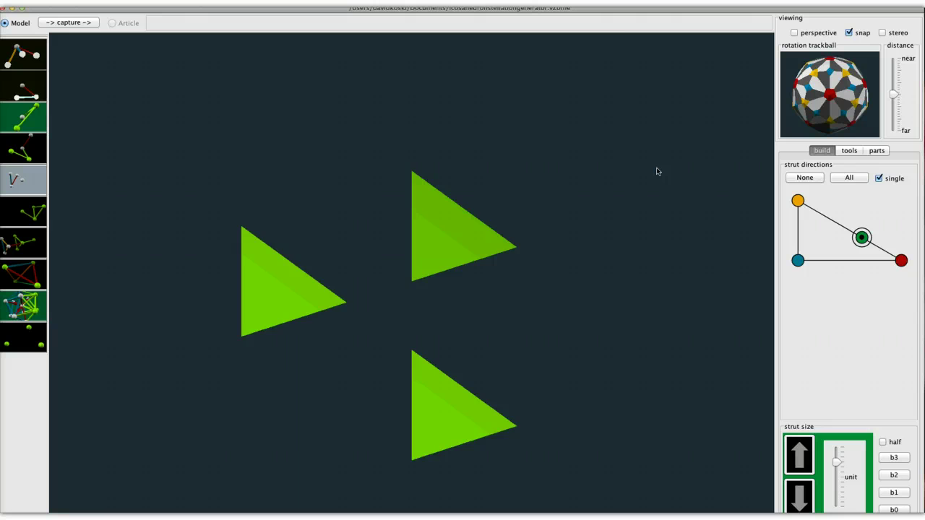
- Undo the three-triangle construction to bring back the full stellation diagram with nothing selected
{"action": "key", "text": "super+z"}
{"action": "key", "text": "super+z"}
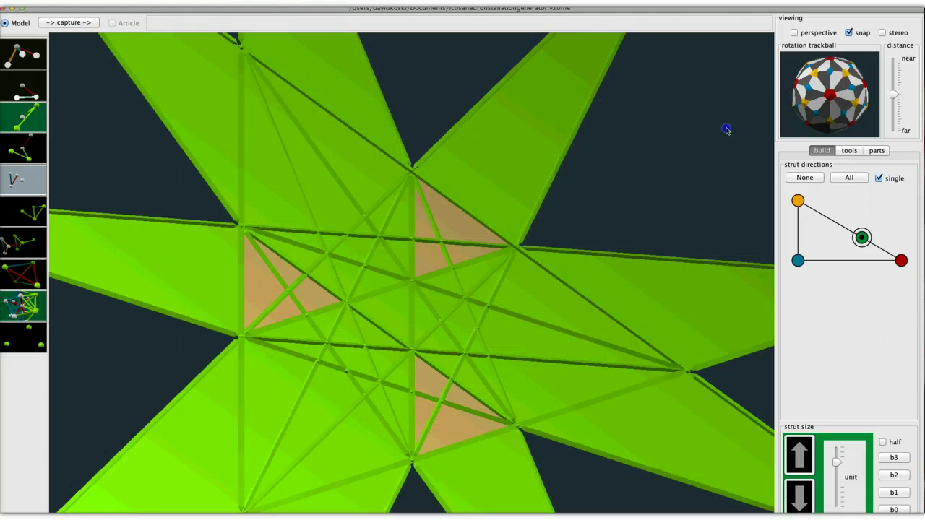
{"action": "left_click_drag", "start_coordinate": [827, 92], "coordinate": [893, 107]}
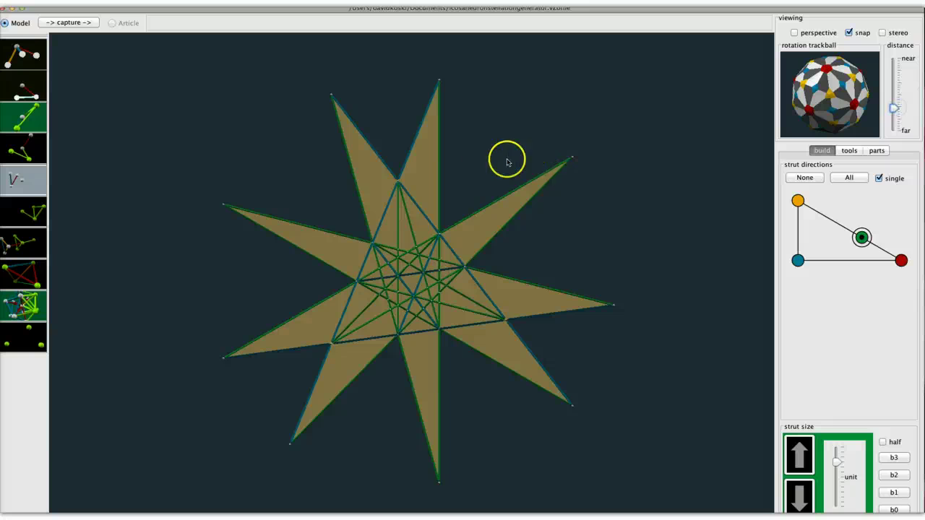
- Isolate the nine outer spike panels of the stellation diagram by inverting their selection and hiding everything else
{"action": "left_click", "coordinate": [432, 176]}
{"action": "left_click", "coordinate": [371, 178]}
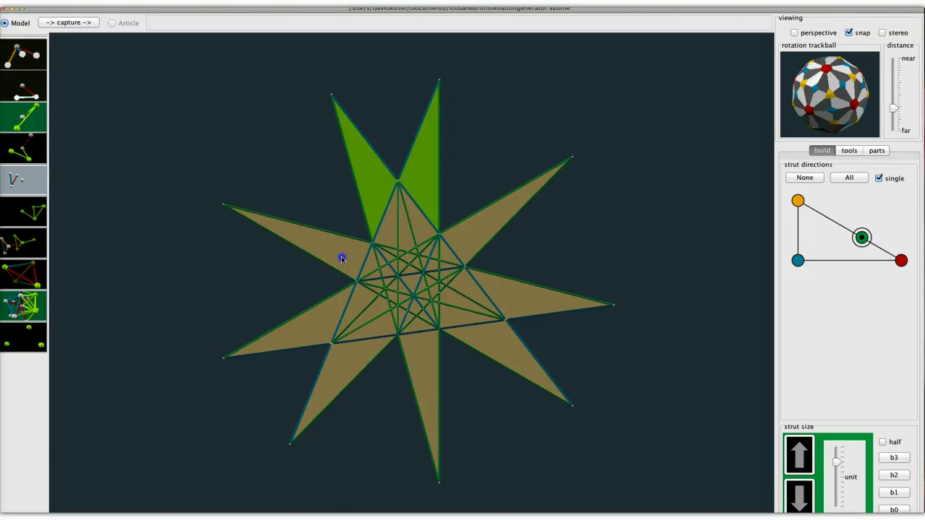
{"action": "left_click", "coordinate": [331, 312]}
{"action": "left_click", "coordinate": [342, 396]}
{"action": "left_click", "coordinate": [421, 351]}
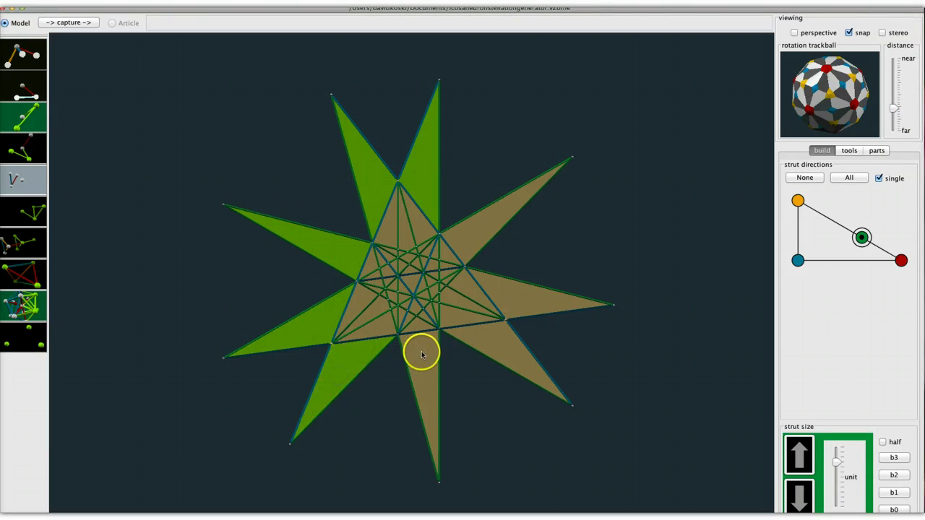
{"action": "left_click", "coordinate": [511, 295]}
{"action": "left_click", "coordinate": [481, 233]}
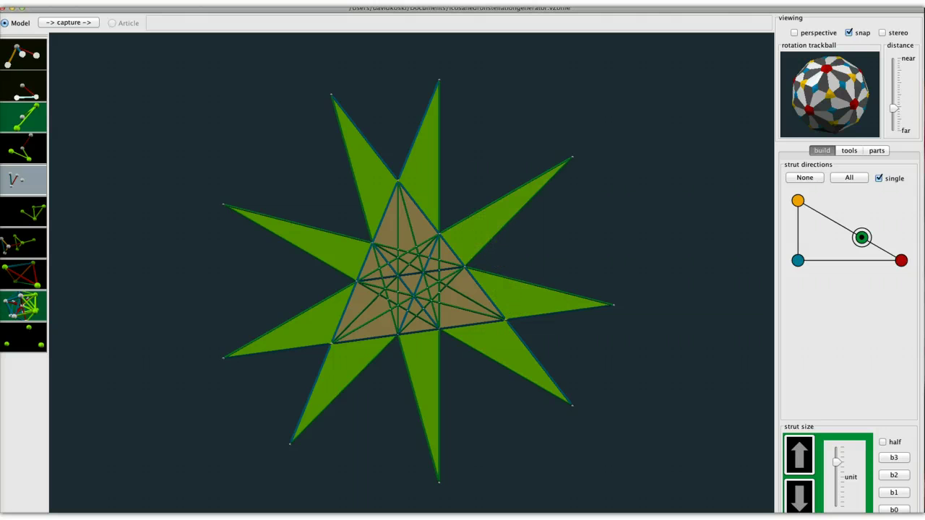
{"action": "left_click", "coordinate": [155, 3]}
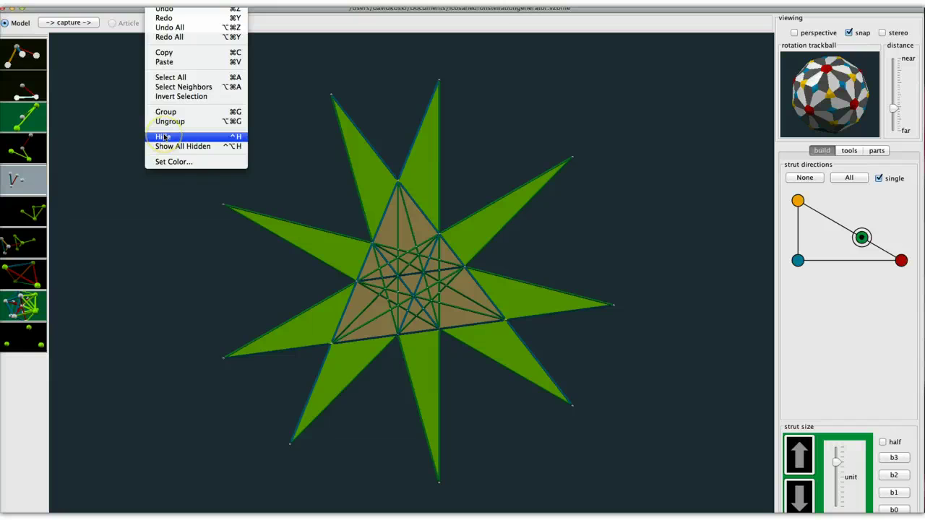
{"action": "left_click", "coordinate": [173, 96]}
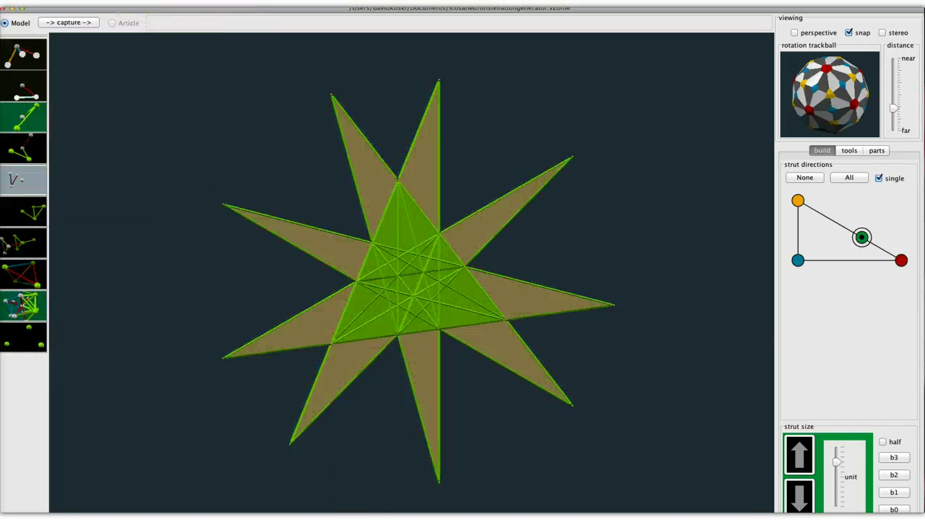
{"action": "left_click", "coordinate": [162, 1]}
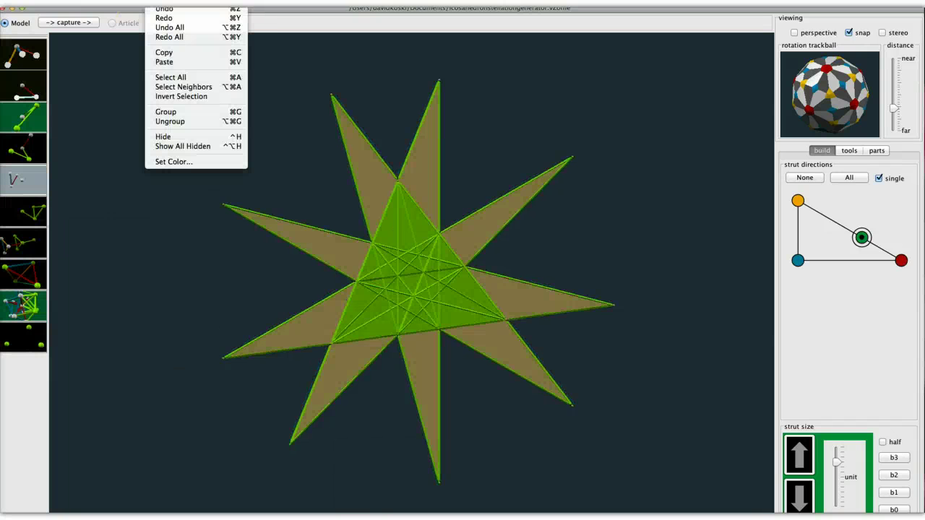
{"action": "left_click", "coordinate": [165, 137]}
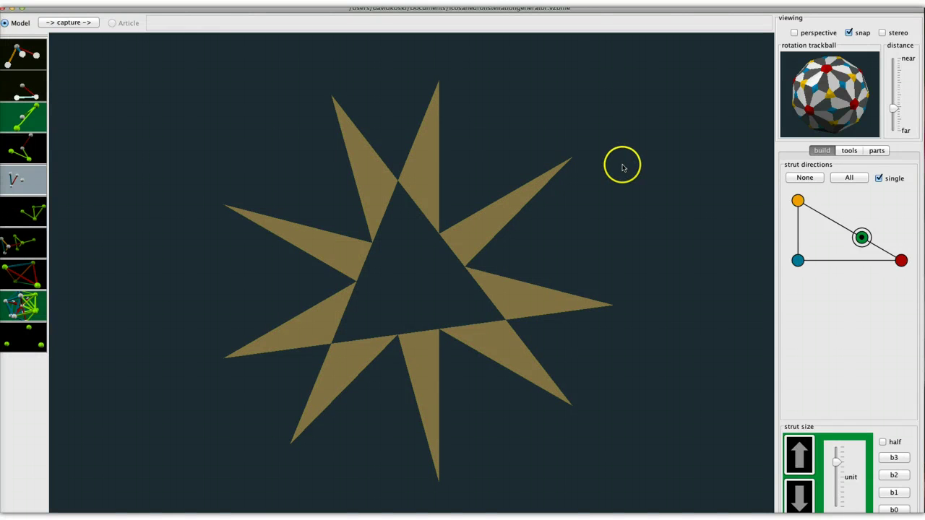
- Repeat the nine outer spike panels with chiral icosahedral symmetry, clear the selection and inspect the resulting solid from several sides
{"action": "key", "text": "super+a"}
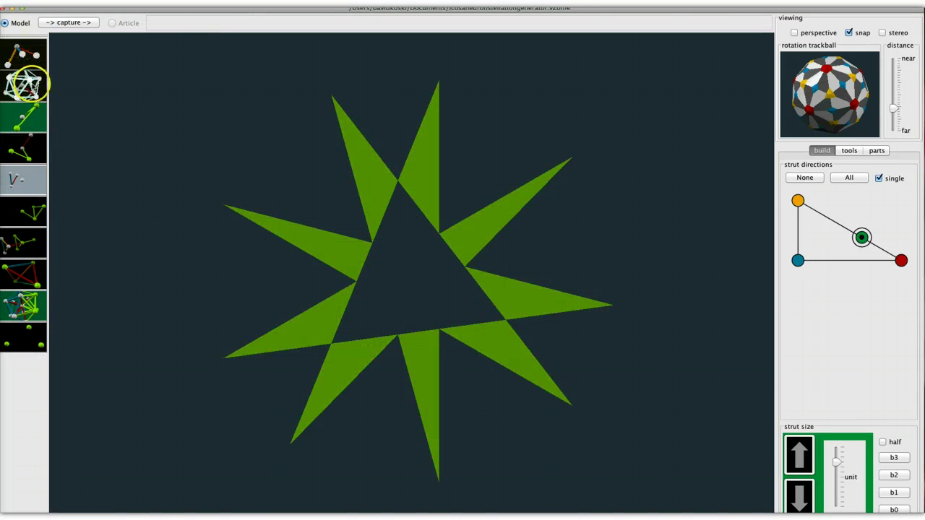
{"action": "left_click", "coordinate": [26, 83]}
{"action": "left_click", "coordinate": [689, 105]}
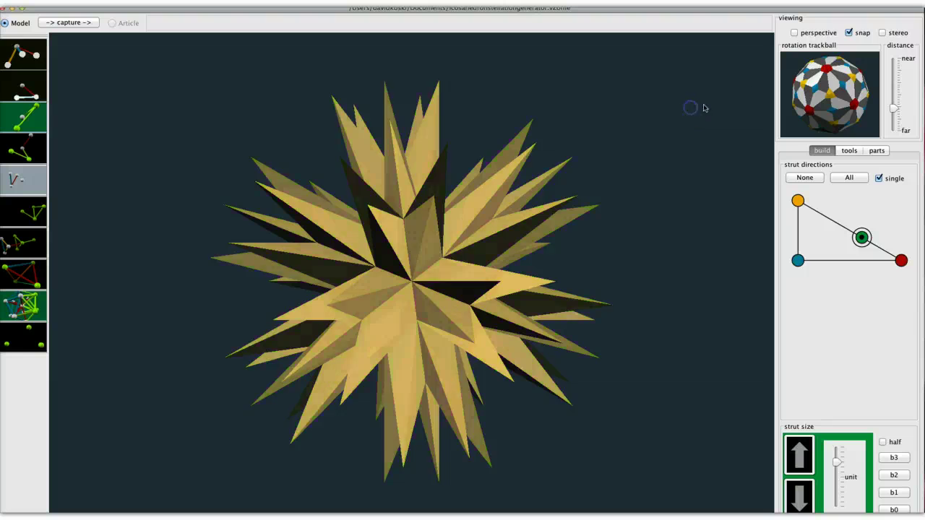
{"action": "left_click_drag", "start_coordinate": [823, 78], "coordinate": [847, 147]}
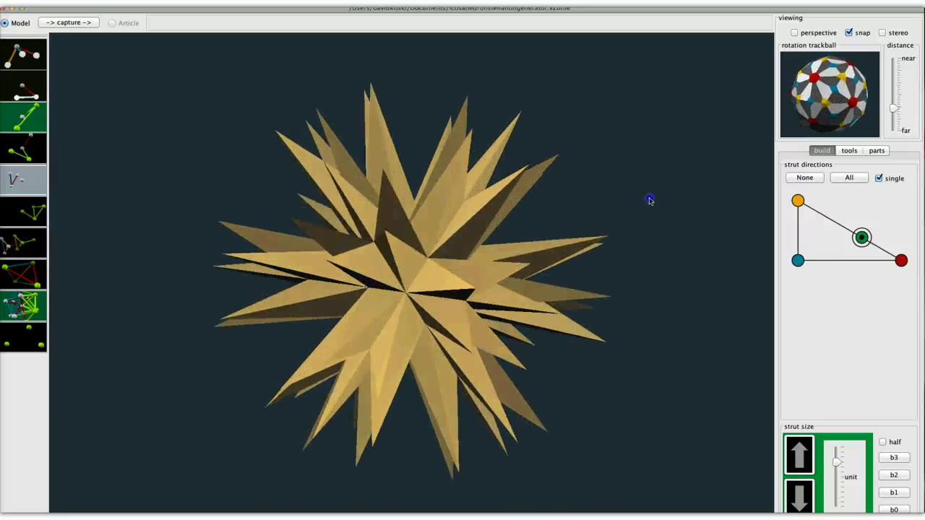
{"action": "left_click_drag", "start_coordinate": [632, 204], "coordinate": [679, 242]}
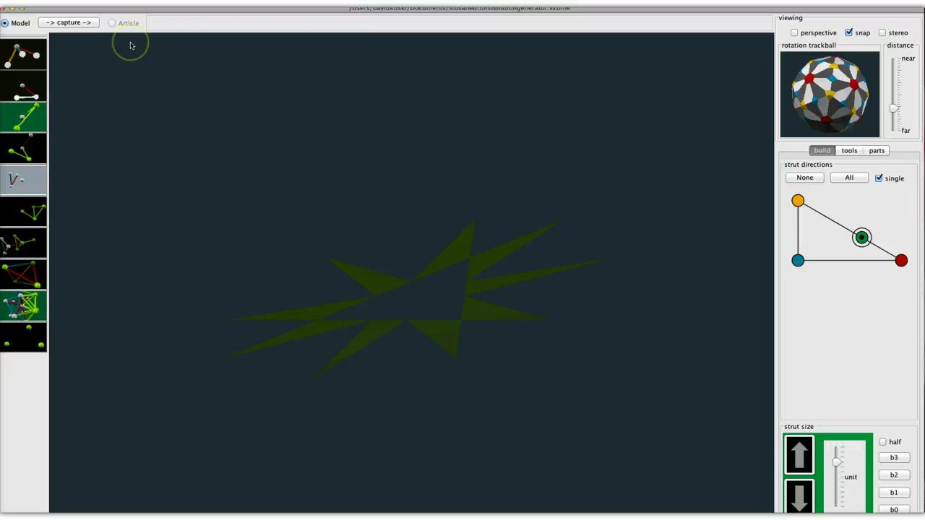
- Undo the nine-spike construction to bring back the full stellation diagram, facing the view with nothing selected
{"action": "left_click", "coordinate": [476, 131]}
{"action": "left_click_drag", "start_coordinate": [815, 83], "coordinate": [849, 136]}
{"action": "key", "text": "super+z"}
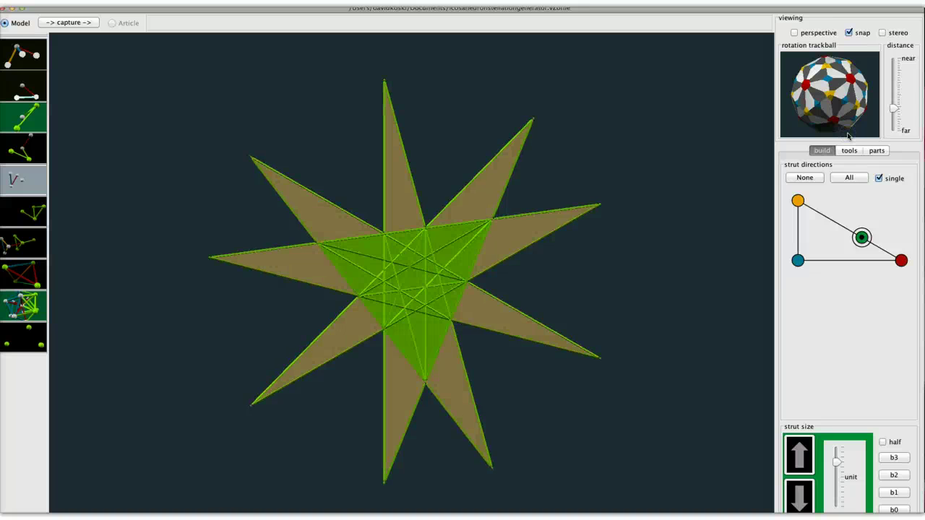
{"action": "left_click", "coordinate": [694, 131]}
{"action": "mouse_move", "coordinate": [801, 99]}
{"action": "left_mouse_down"}
{"action": "mouse_move", "coordinate": [804, 76]}
{"action": "mouse_move", "coordinate": [810, 95]}
{"action": "left_mouse_up"}
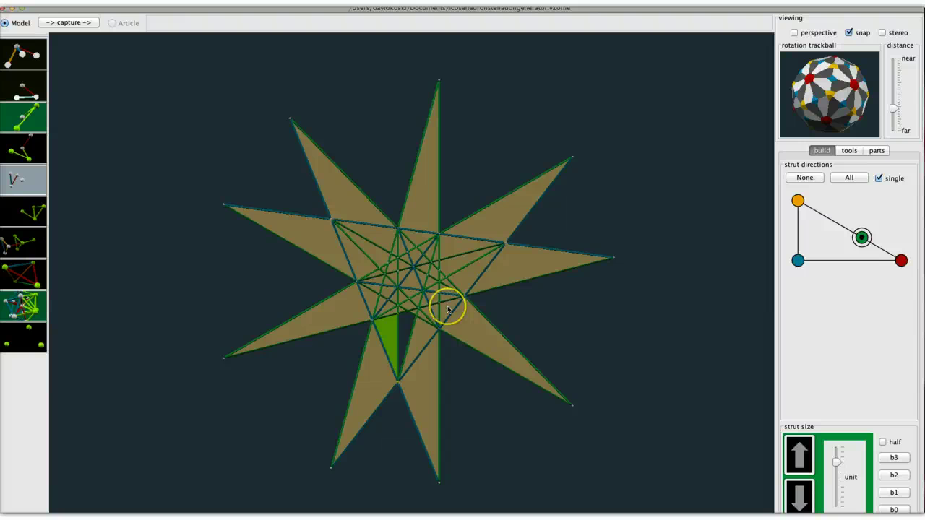
{"action": "key", "text": "super+z"}
{"action": "left_click", "coordinate": [573, 202]}
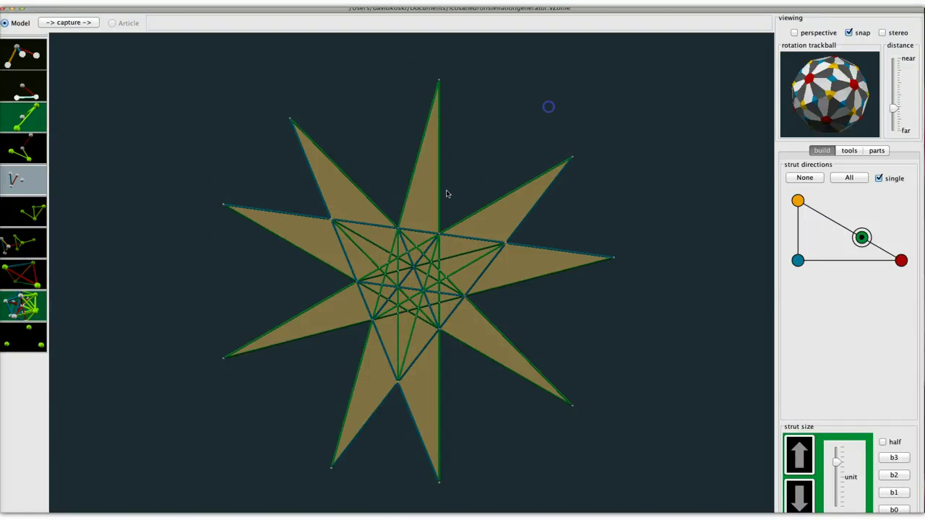
- Isolate the panels forming the triangular frame around the diagram's central star by inverting their selection and hiding everything else
{"action": "left_click", "coordinate": [395, 249]}
{"action": "left_click", "coordinate": [392, 309]}
{"action": "left_click", "coordinate": [437, 301]}
{"action": "left_click", "coordinate": [444, 296]}
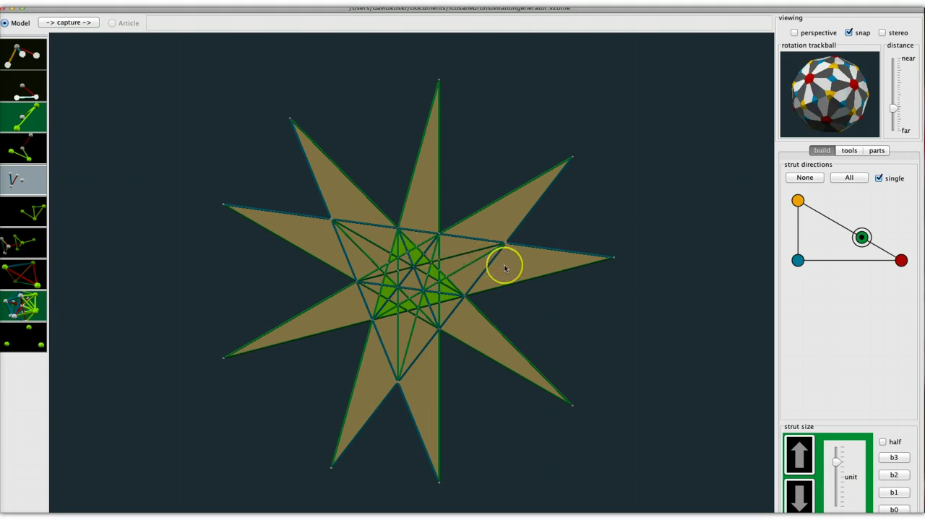
{"action": "left_click", "coordinate": [470, 258]}
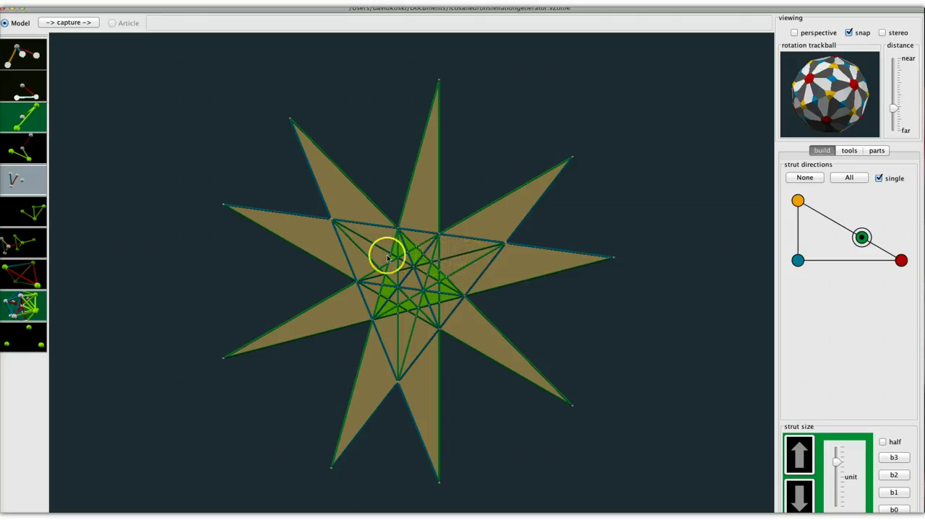
{"action": "left_click", "coordinate": [526, 363]}
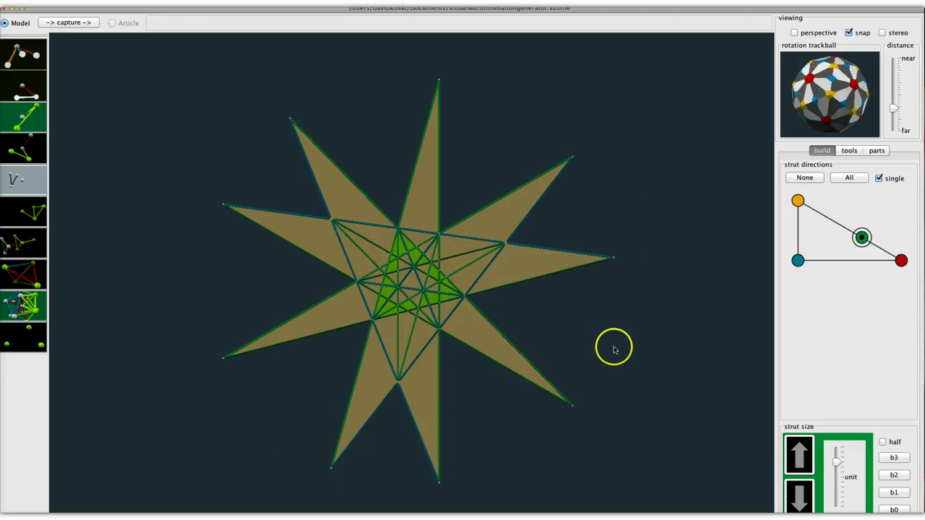
{"action": "left_click", "coordinate": [544, 220]}
{"action": "left_click", "coordinate": [156, 4]}
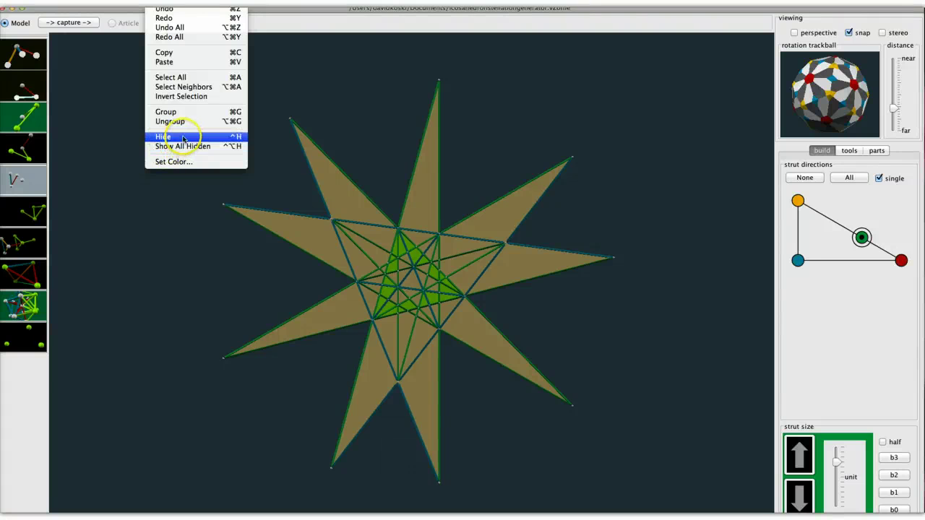
{"action": "left_click", "coordinate": [178, 96]}
{"action": "left_click", "coordinate": [170, 2]}
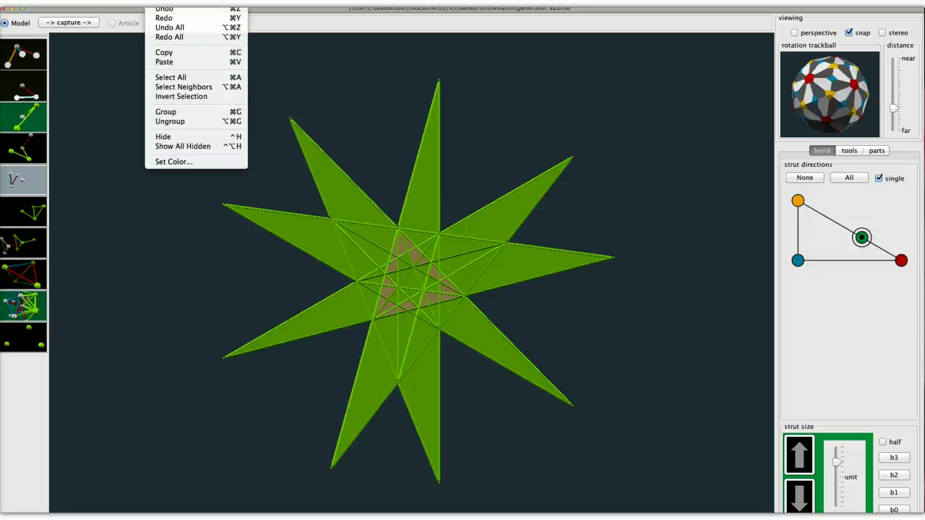
{"action": "left_click", "coordinate": [174, 138]}
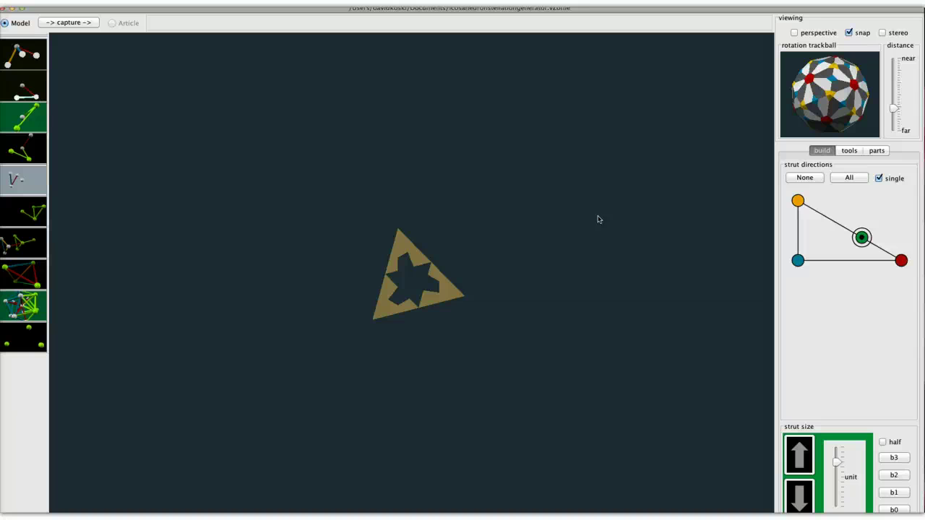
- Repeat the triangular frame panels with chiral icosahedral symmetry, clear the selection and inspect the resulting solid up close
{"action": "key", "text": "super+a"}
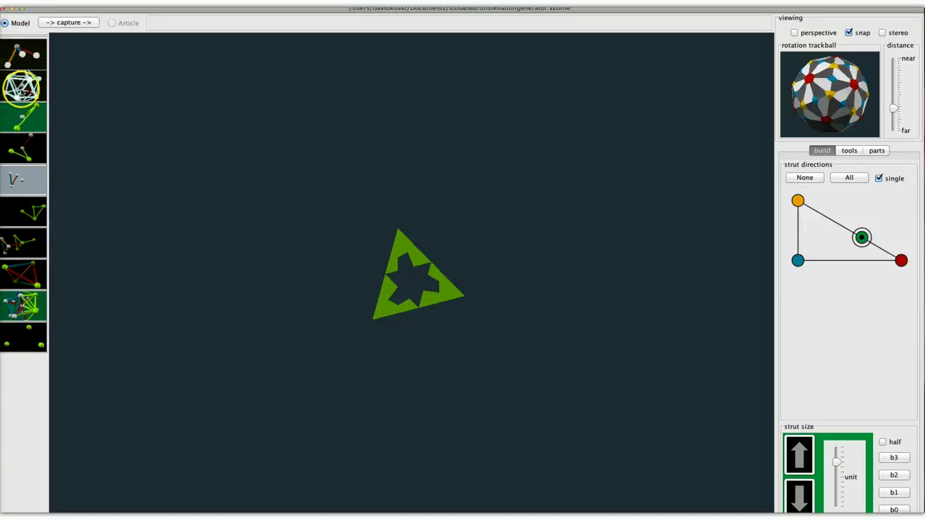
{"action": "left_click", "coordinate": [23, 90]}
{"action": "left_click", "coordinate": [578, 168]}
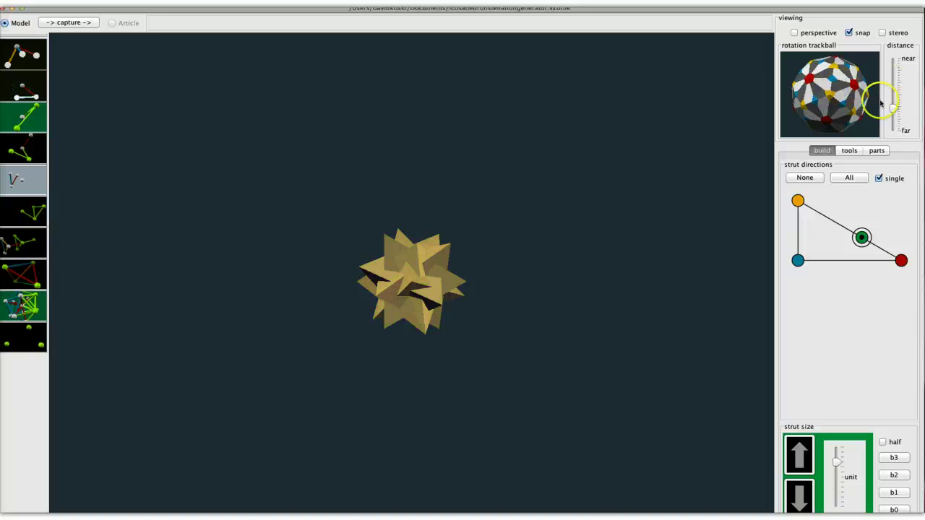
{"action": "left_click_drag", "start_coordinate": [894, 114], "coordinate": [838, 111]}
{"action": "left_click", "coordinate": [507, 220]}
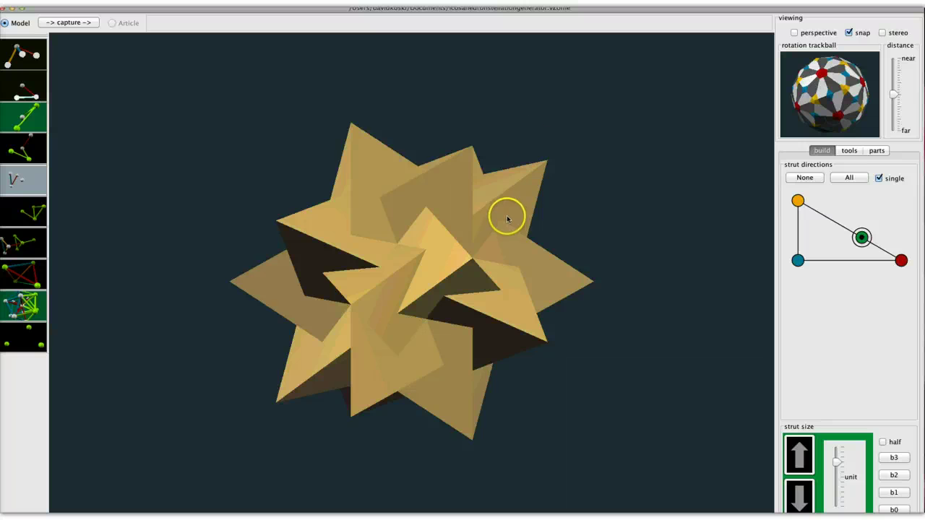
- Color all panels of the solid turquoise and look at it from another side
{"action": "left_click", "coordinate": [155, 3]}
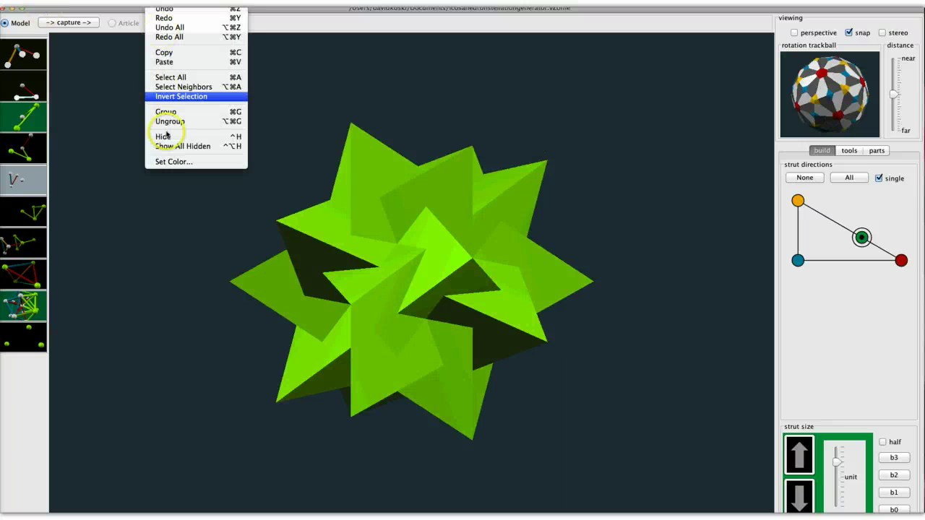
{"action": "left_click", "coordinate": [166, 160]}
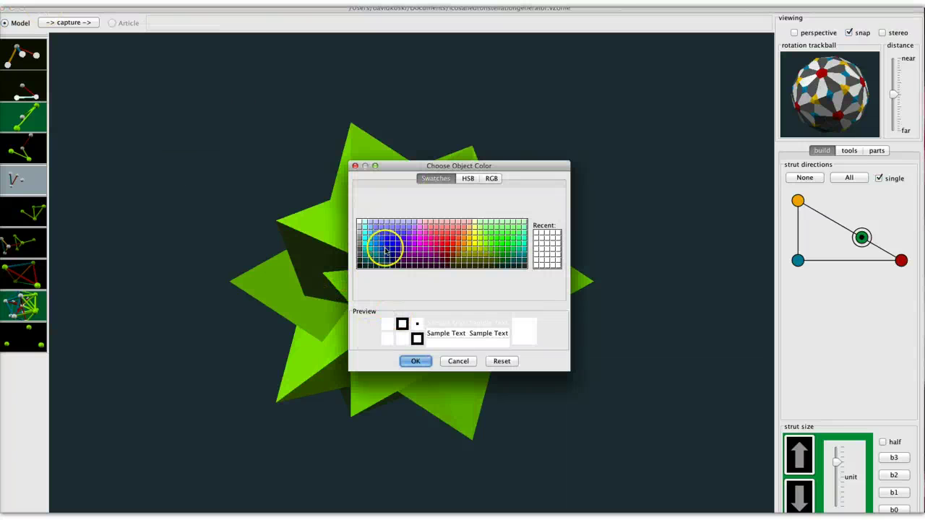
{"action": "left_click", "coordinate": [370, 249]}
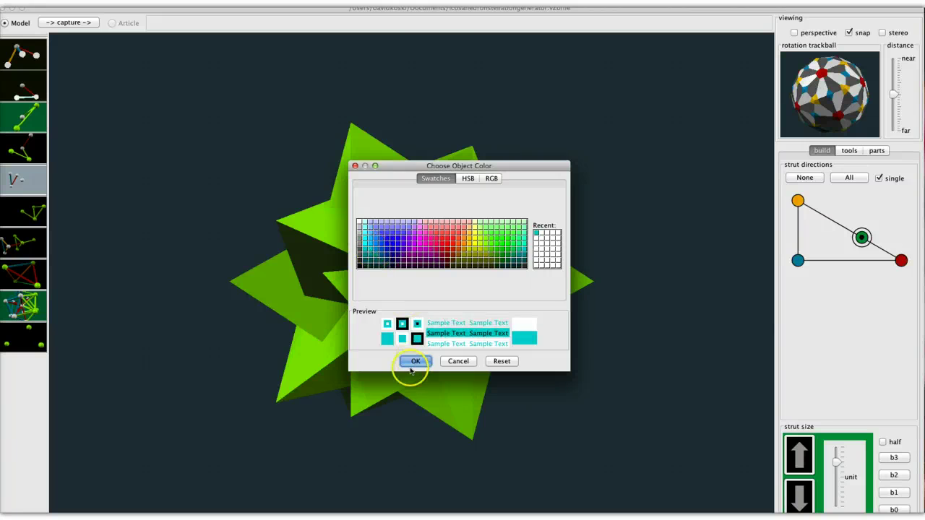
{"action": "left_click", "coordinate": [415, 361]}
{"action": "left_click_drag", "start_coordinate": [836, 91], "coordinate": [826, 173]}
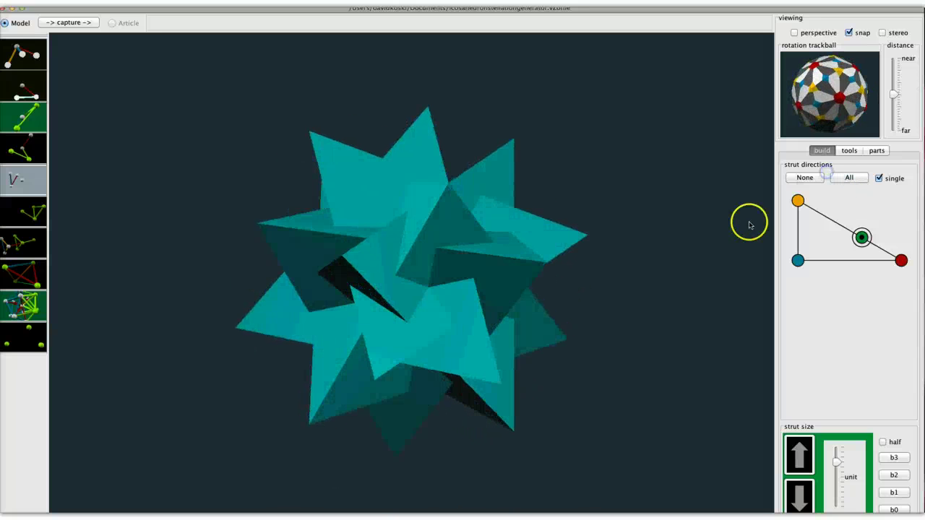
- Hide the front panels that make up one triangular face plane of the turquoise solid to look inside it
{"action": "left_click", "coordinate": [436, 314]}
{"action": "left_click", "coordinate": [371, 320]}
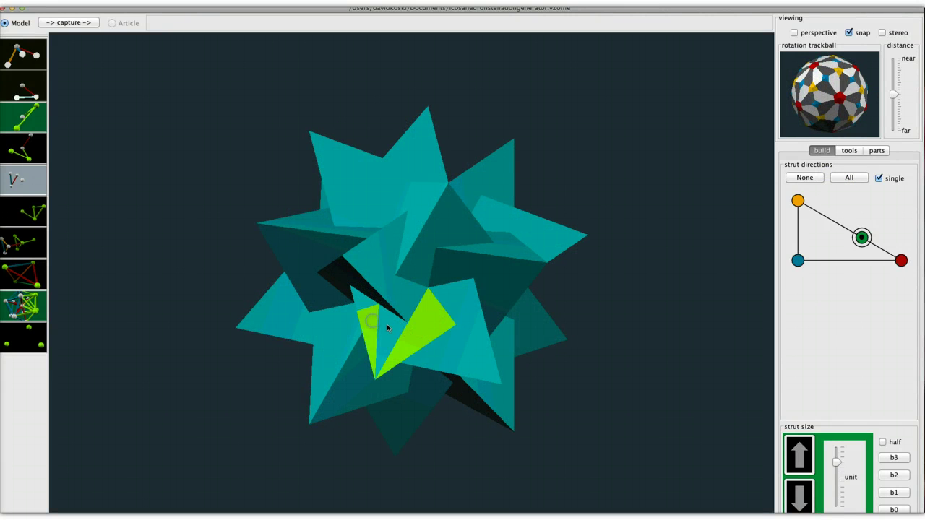
{"action": "left_click", "coordinate": [365, 299]}
{"action": "left_click", "coordinate": [373, 279]}
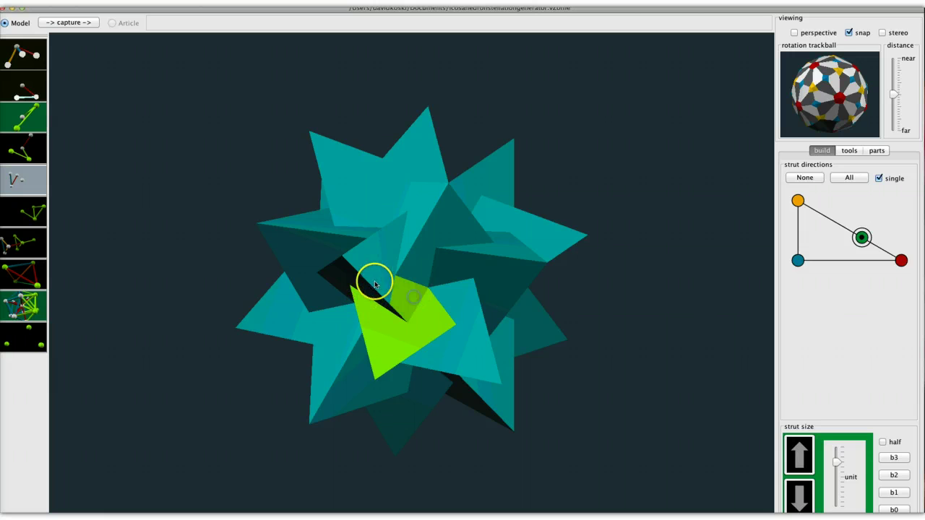
{"action": "left_click", "coordinate": [369, 250]}
{"action": "left_click", "coordinate": [400, 233]}
{"action": "left_click", "coordinate": [458, 240]}
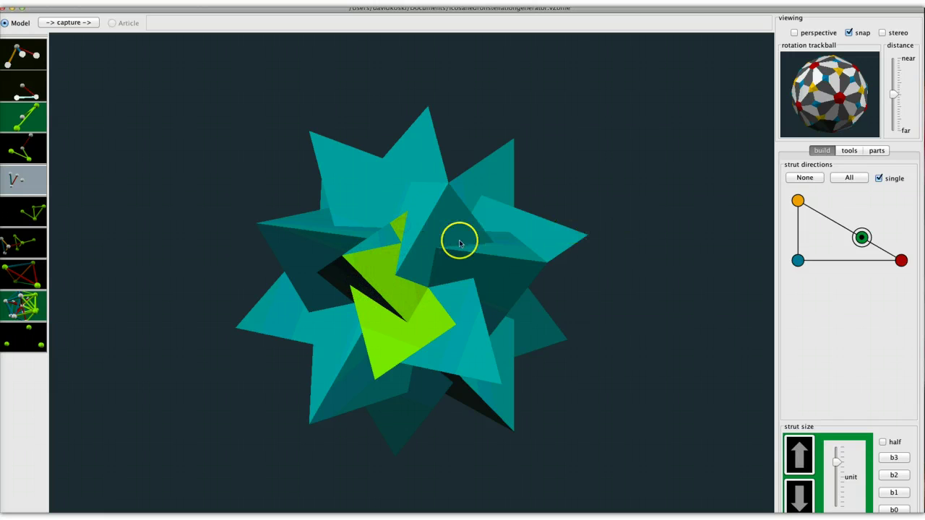
{"action": "left_click", "coordinate": [421, 233]}
{"action": "left_click", "coordinate": [375, 234]}
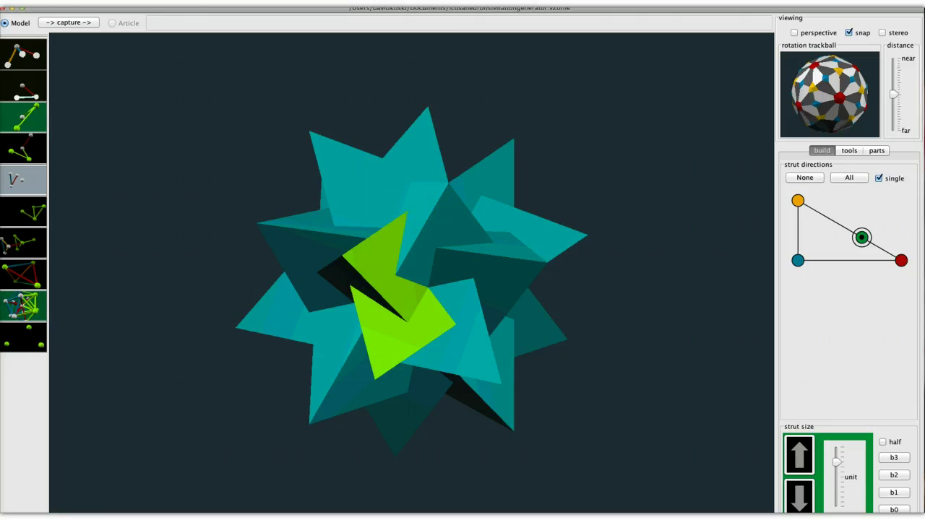
{"action": "right_click", "coordinate": [161, 52]}
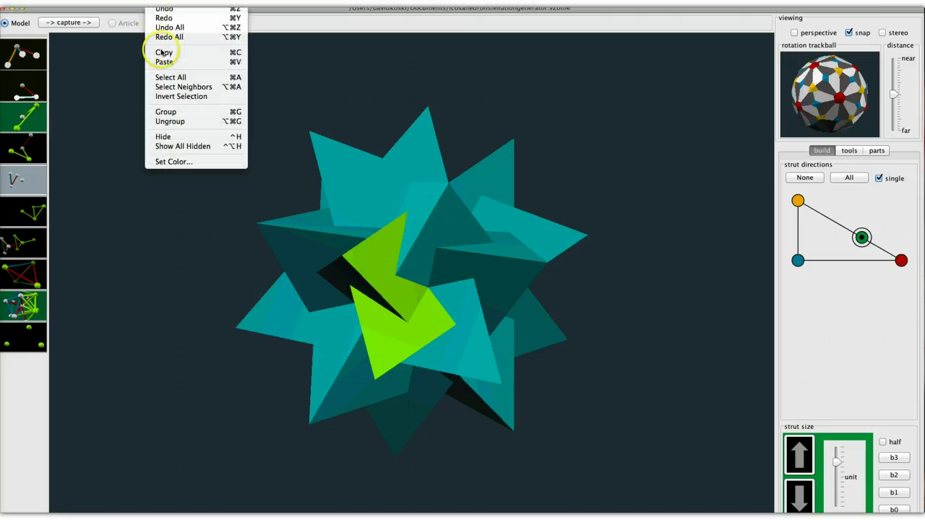
{"action": "left_click", "coordinate": [166, 136]}
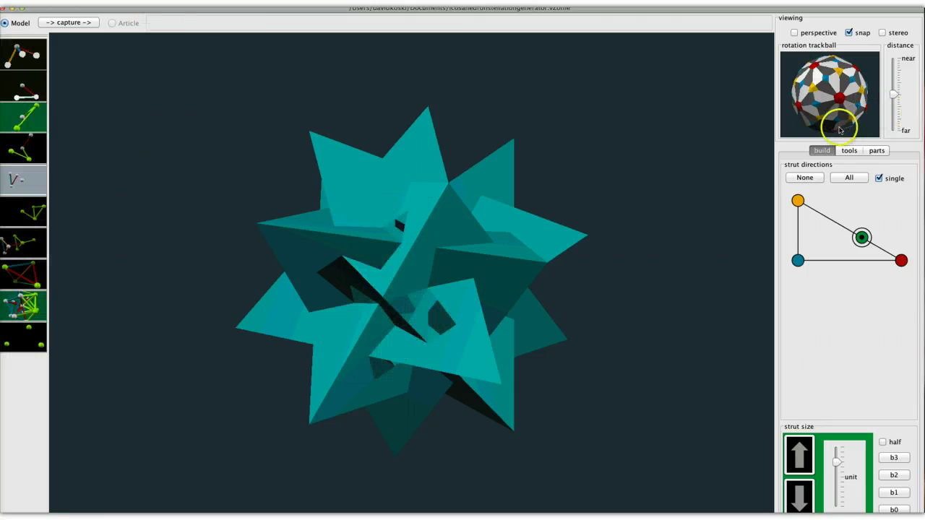
- Undo the hiding, coloring and symmetry construction to bring back the full stellation diagram with nothing selected
{"action": "mouse_move", "coordinate": [843, 100]}
{"action": "left_mouse_down"}
{"action": "mouse_move", "coordinate": [844, 84]}
{"action": "mouse_move", "coordinate": [842, 102]}
{"action": "left_mouse_up"}
{"action": "left_click", "coordinate": [586, 167]}
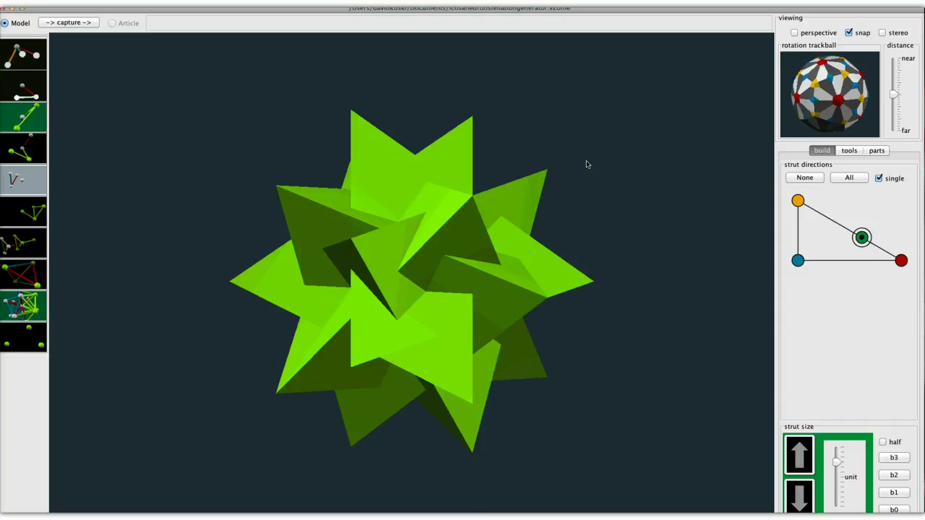
{"action": "key", "text": "super+z"}
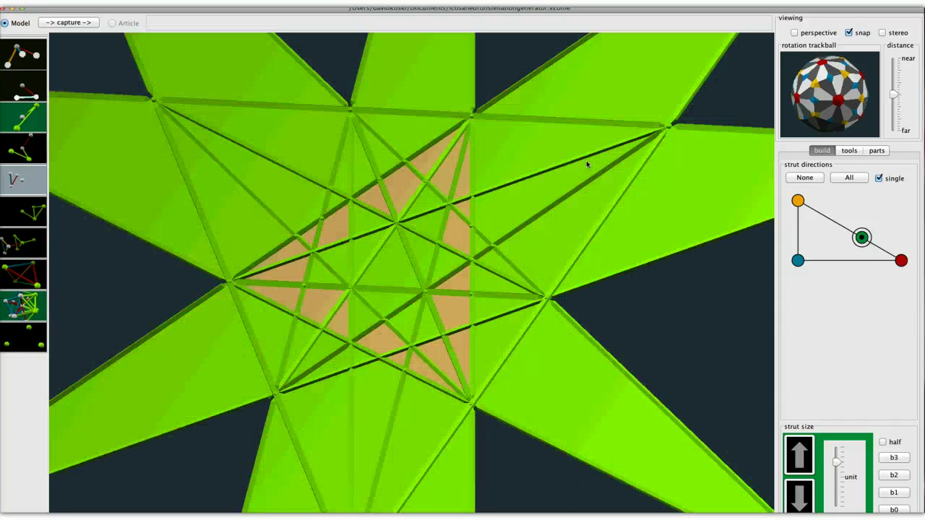
{"action": "left_click", "coordinate": [665, 370]}
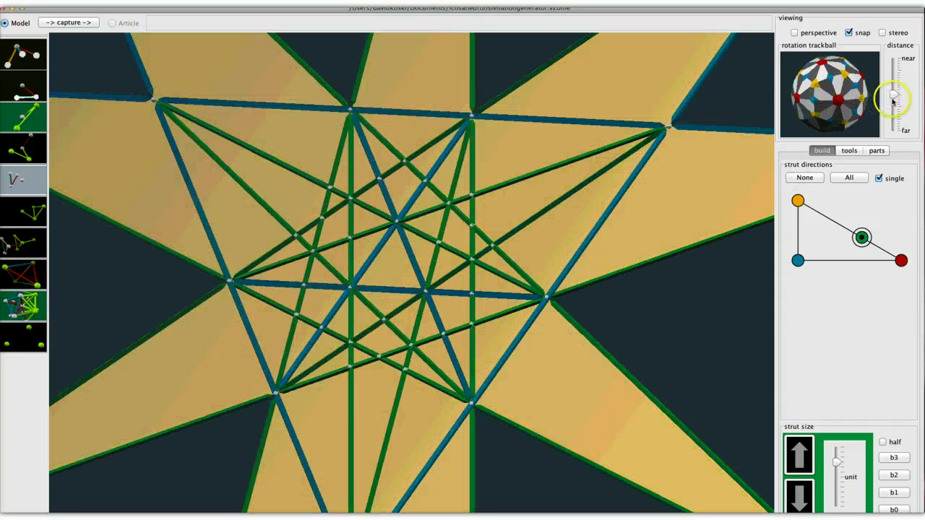
{"action": "left_click_drag", "start_coordinate": [895, 100], "coordinate": [895, 107]}
{"action": "left_click_drag", "start_coordinate": [831, 89], "coordinate": [854, 104]}
- Select the nine outer panels along the three sides of the large blue-edged triangle, three panels per side
{"action": "left_click", "coordinate": [341, 212]}
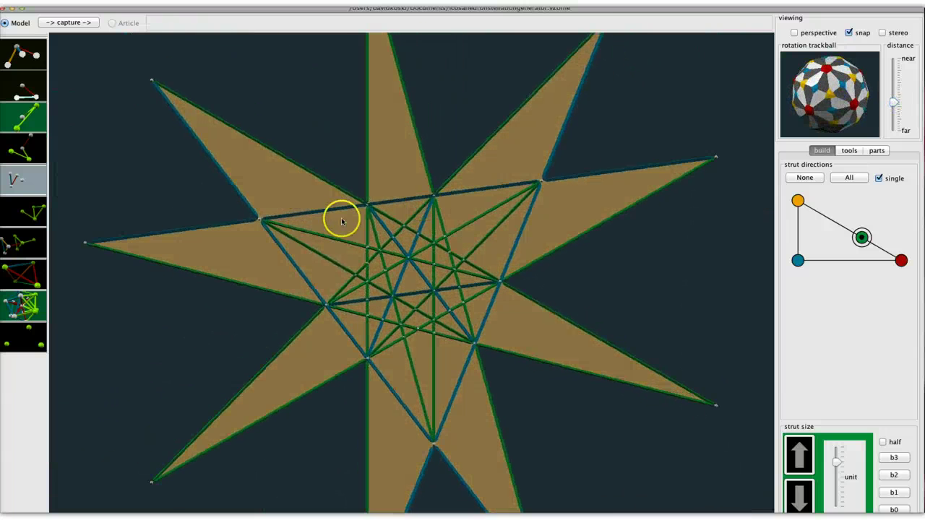
{"action": "left_click", "coordinate": [351, 292]}
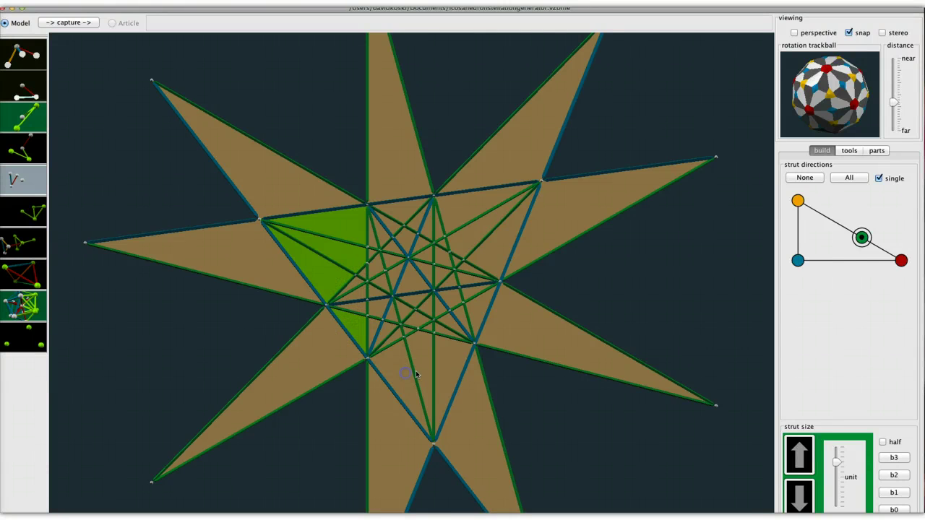
{"action": "left_click", "coordinate": [343, 263]}
{"action": "left_click_drag", "start_coordinate": [452, 221], "coordinate": [406, 205]}
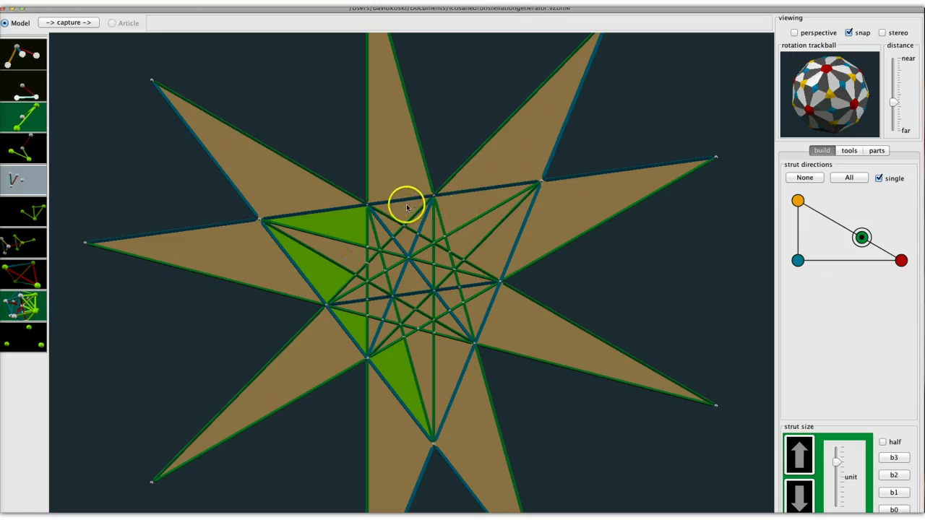
{"action": "left_click", "coordinate": [466, 206]}
{"action": "left_click", "coordinate": [519, 223]}
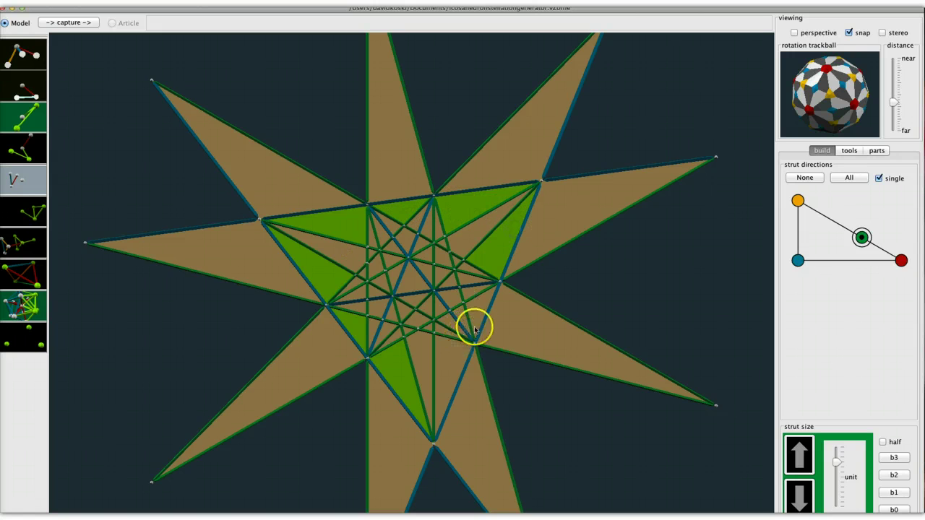
{"action": "mouse_move", "coordinate": [463, 357]}
{"action": "left_mouse_down"}
{"action": "mouse_move", "coordinate": [450, 376]}
{"action": "mouse_move", "coordinate": [446, 369]}
{"action": "mouse_move", "coordinate": [498, 373]}
{"action": "left_mouse_up"}
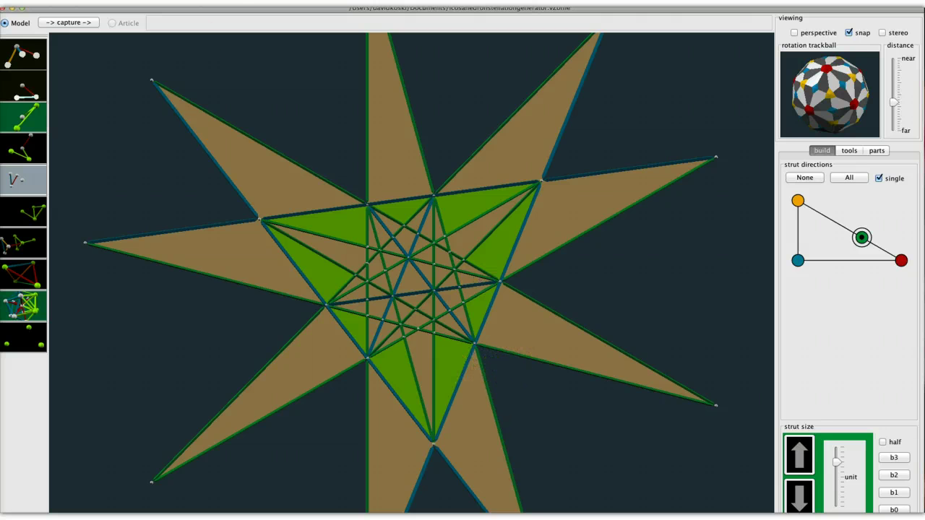
- Invert the selection and hide everything except the nine outer panels of the triangle
{"action": "left_click", "coordinate": [157, 3]}
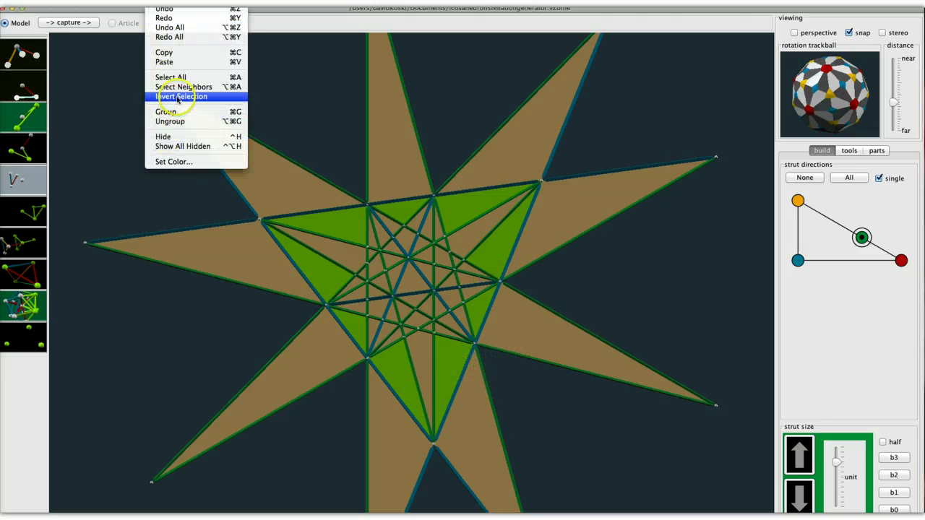
{"action": "left_click", "coordinate": [174, 94]}
{"action": "left_click", "coordinate": [158, 4]}
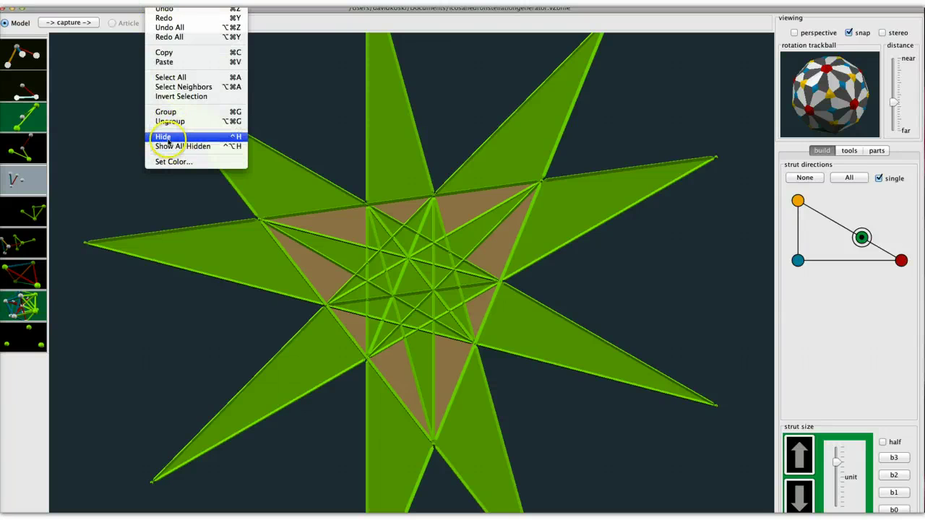
{"action": "left_click", "coordinate": [163, 136]}
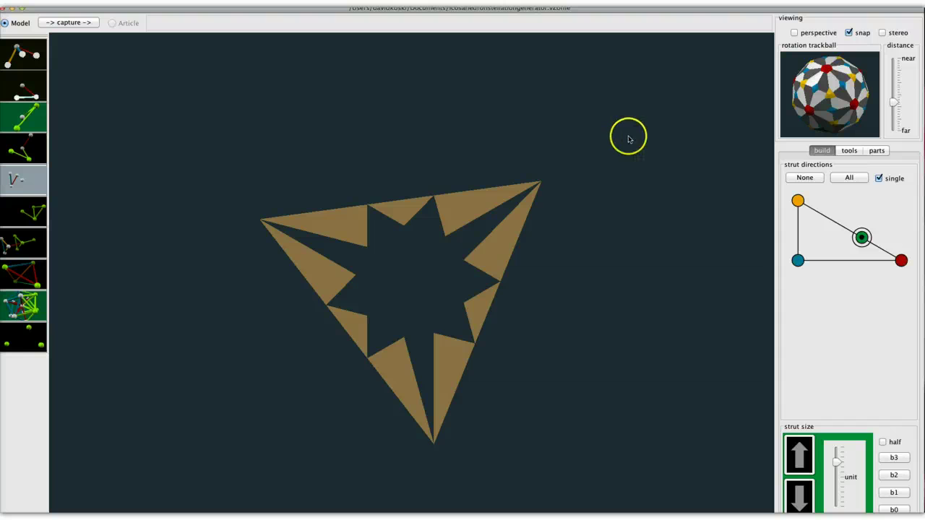
- Repeat the nine remaining panels with chiral icosahedral symmetry, clear the selection and turn the resulting solid to another side
{"action": "key", "text": "super+a"}
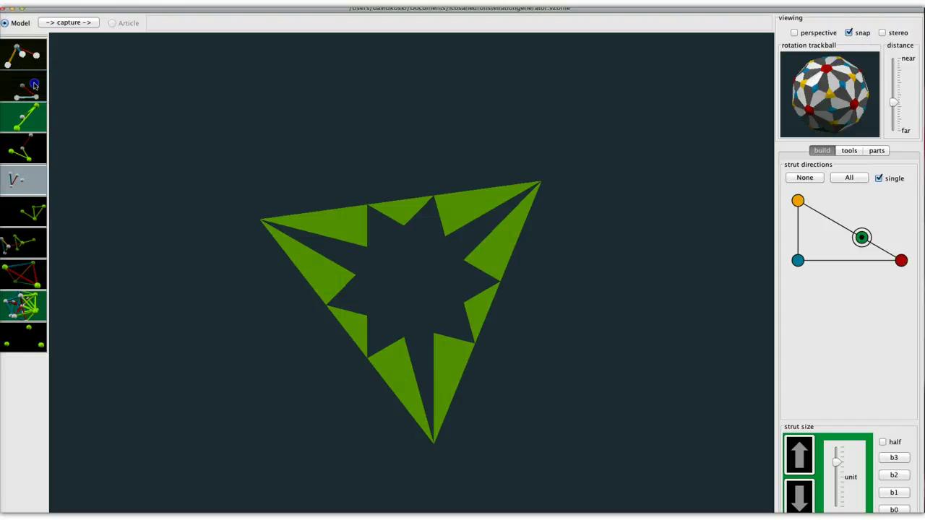
{"action": "left_click", "coordinate": [624, 144]}
{"action": "left_click_drag", "start_coordinate": [825, 70], "coordinate": [834, 113]}
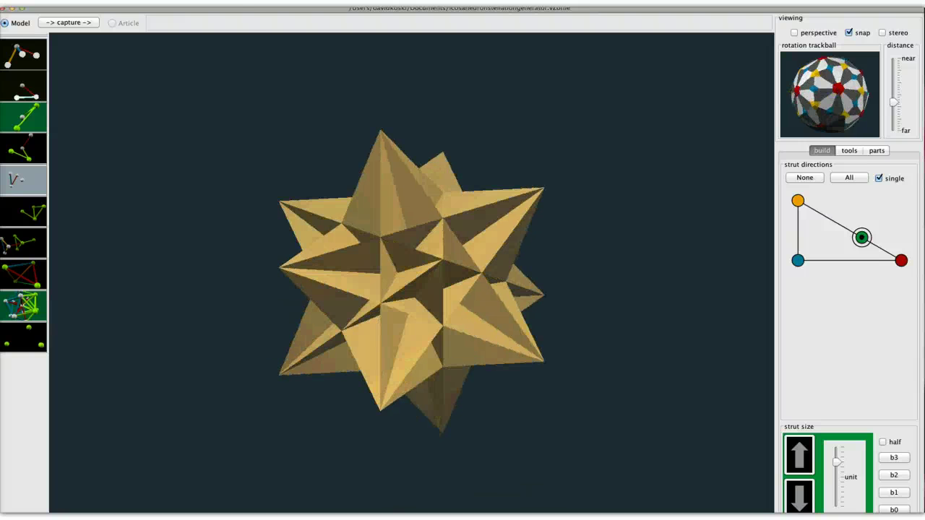
- Try to color the stellated solid green
{"action": "left_click", "coordinate": [159, 2]}
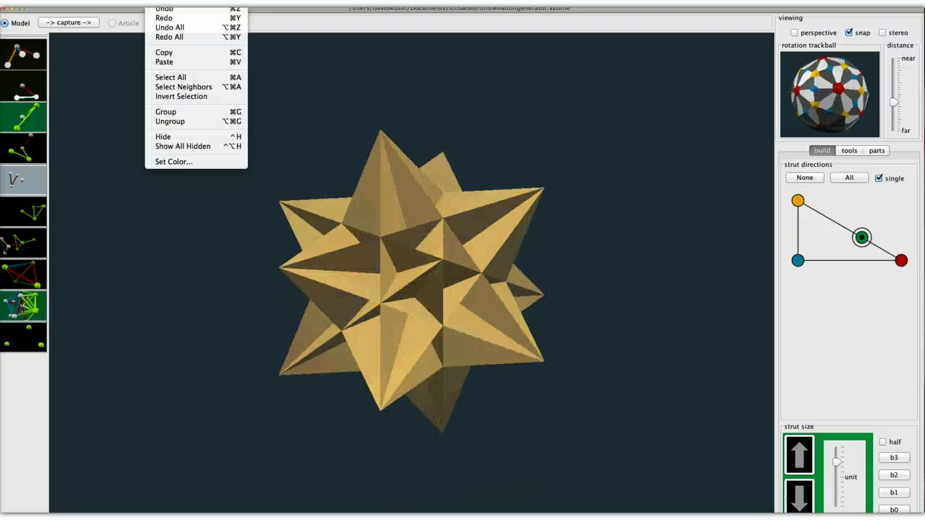
{"action": "left_click", "coordinate": [175, 163]}
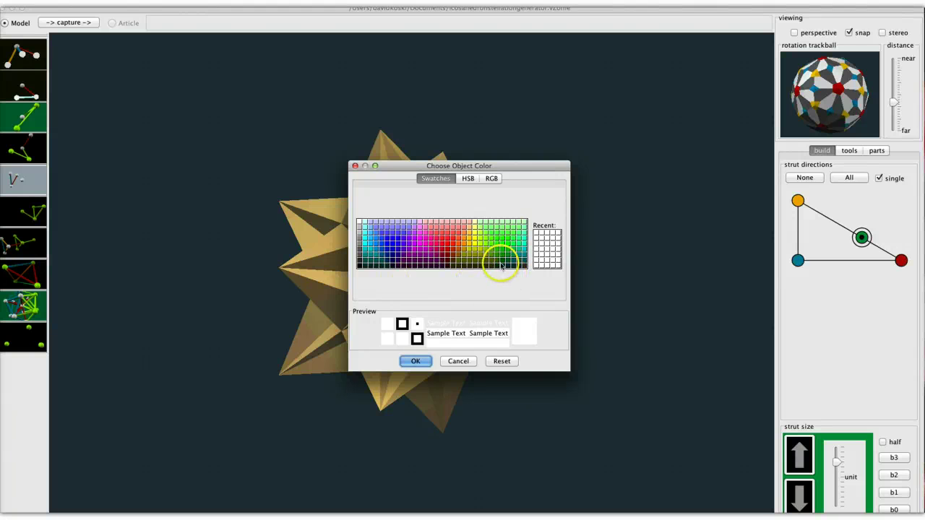
{"action": "left_click", "coordinate": [497, 258]}
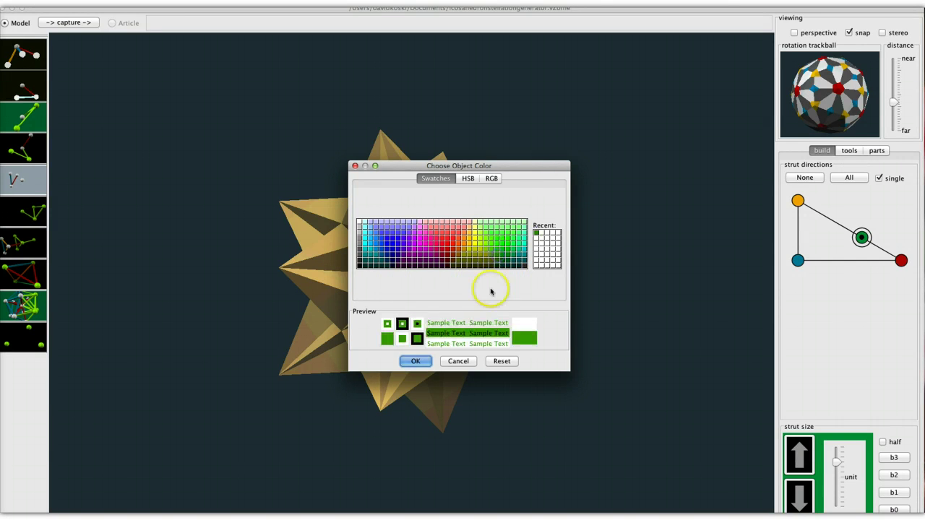
{"action": "left_click", "coordinate": [410, 361]}
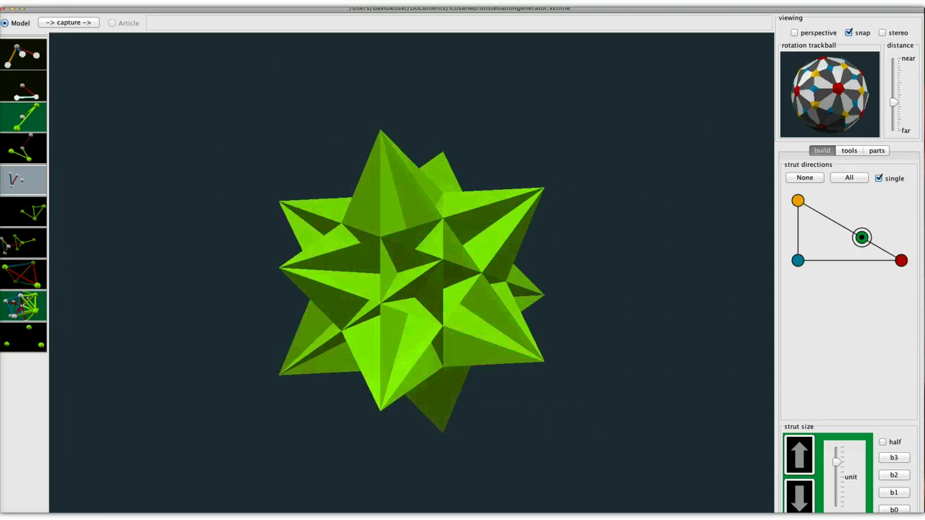
- Color all panels of the spiky solid dark green, making sure they are all selected
{"action": "left_click", "coordinate": [162, 3]}
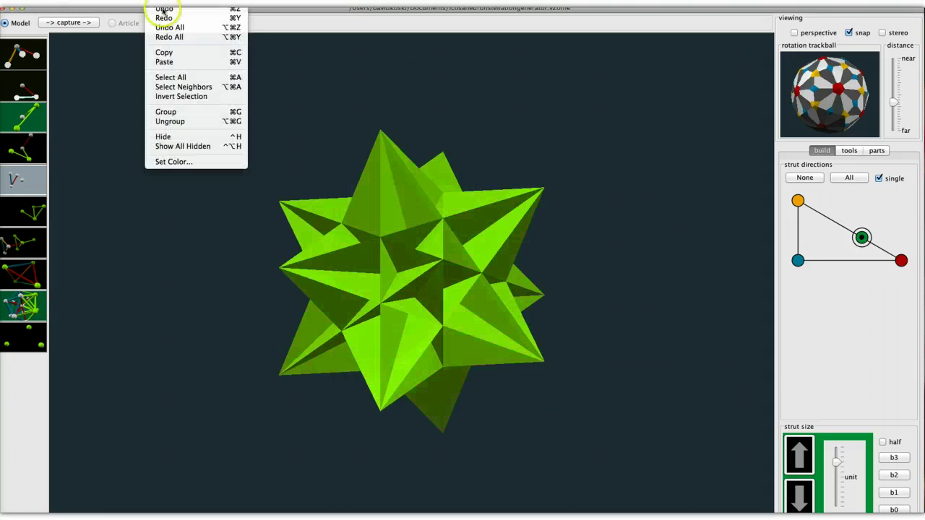
{"action": "left_click", "coordinate": [170, 158]}
{"action": "left_click", "coordinate": [530, 268]}
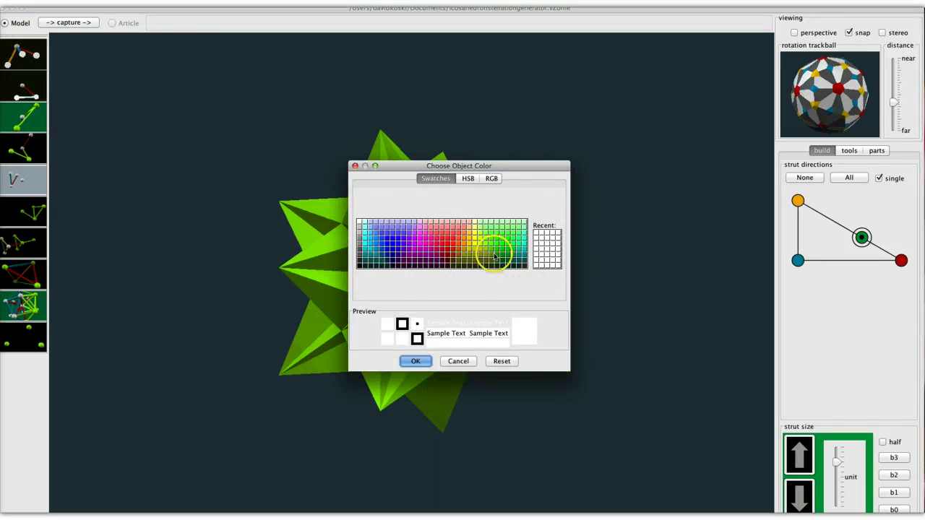
{"action": "left_click", "coordinate": [498, 258]}
{"action": "left_click", "coordinate": [415, 361]}
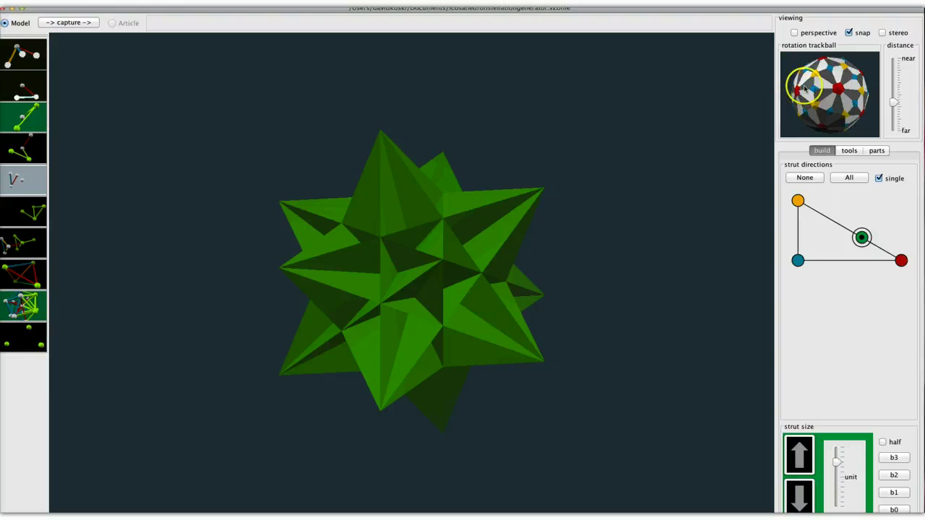
- Turn on perspective viewing, turn off view snapping, and inspect the whole green solid from slightly farther away
{"action": "left_click_drag", "start_coordinate": [839, 93], "coordinate": [844, 181]}
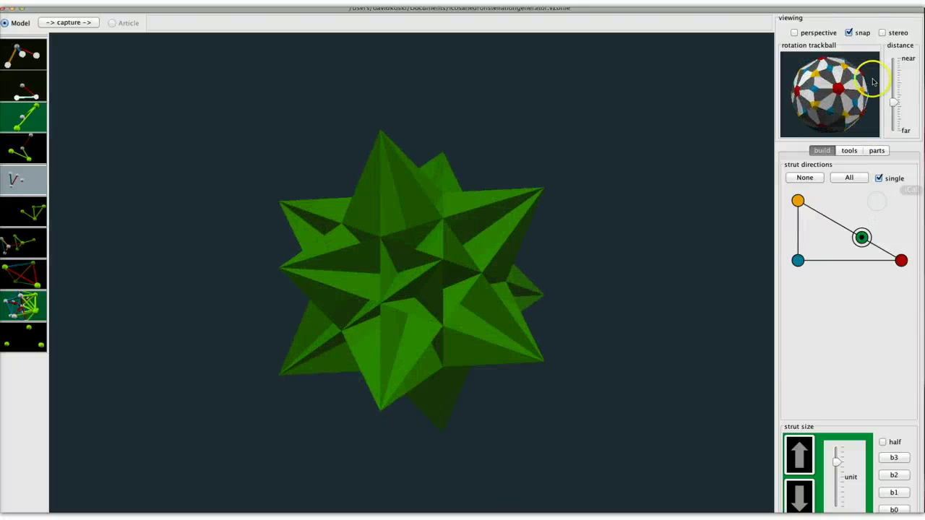
{"action": "left_click", "coordinate": [795, 32]}
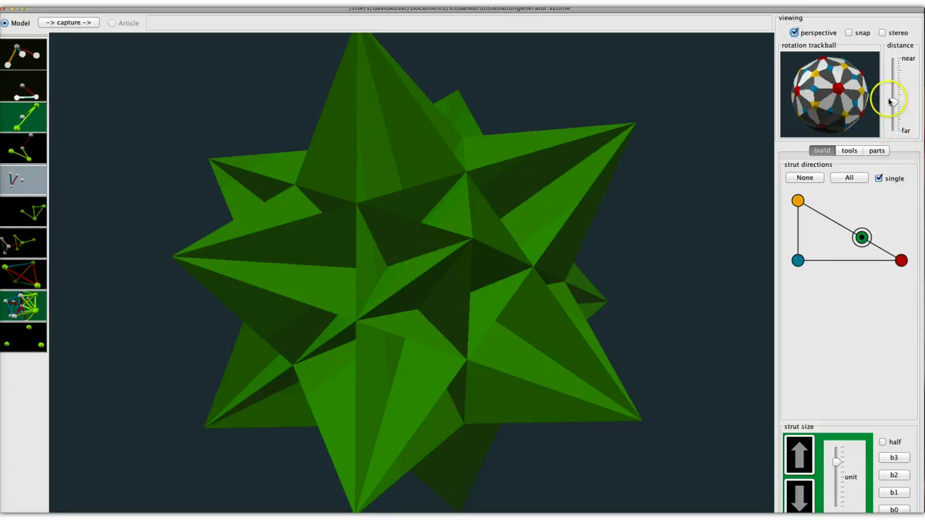
{"action": "left_click_drag", "start_coordinate": [891, 102], "coordinate": [893, 107]}
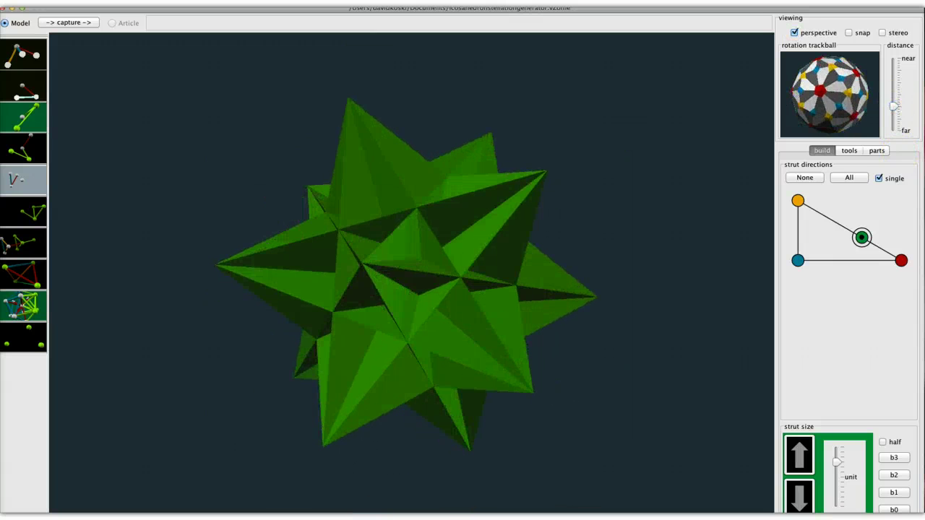